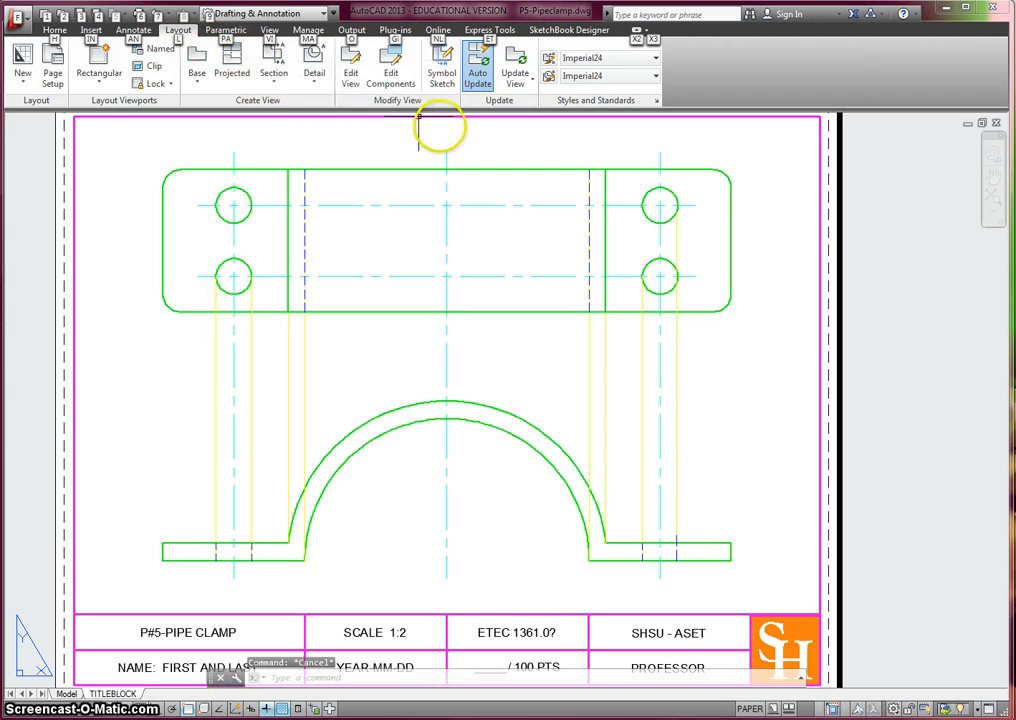
- Make the dimension layer the current layer
left_click(57, 30)
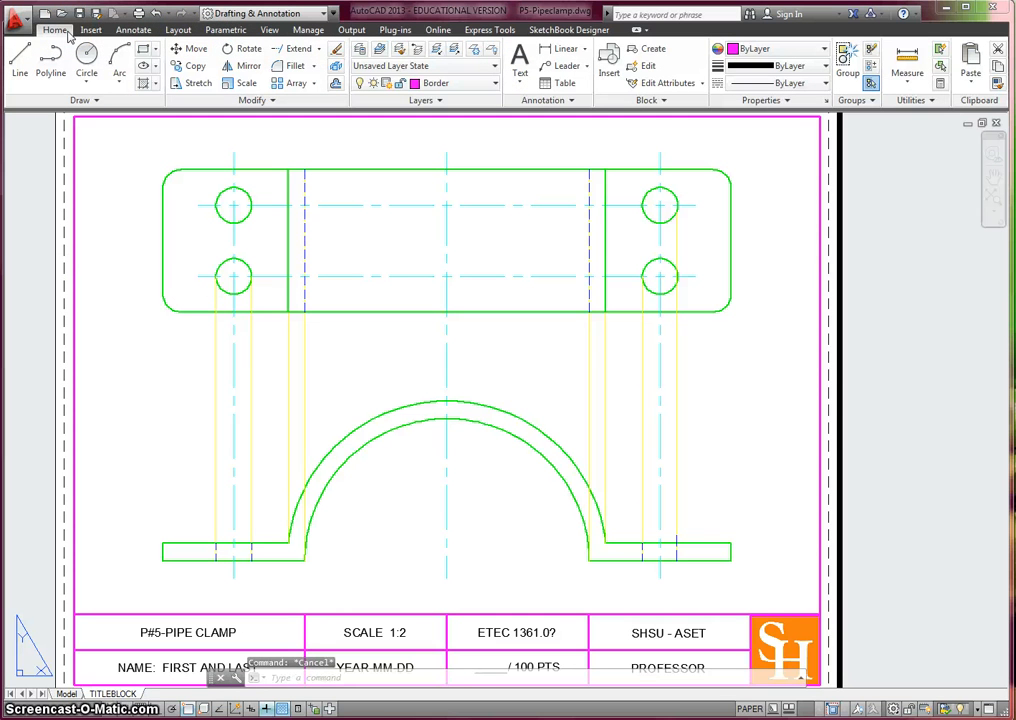
left_click(467, 86)
left_click(464, 170)
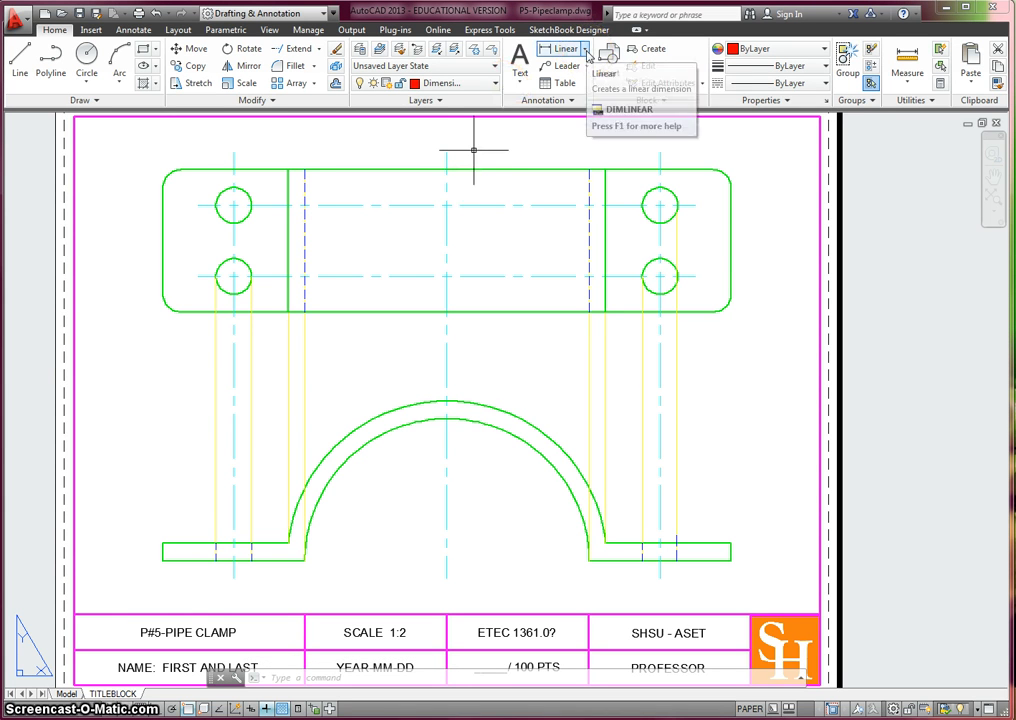
- Add a linear dimension below the top view from the plate's left edge to the left holes' vertical centerline
left_click(561, 50)
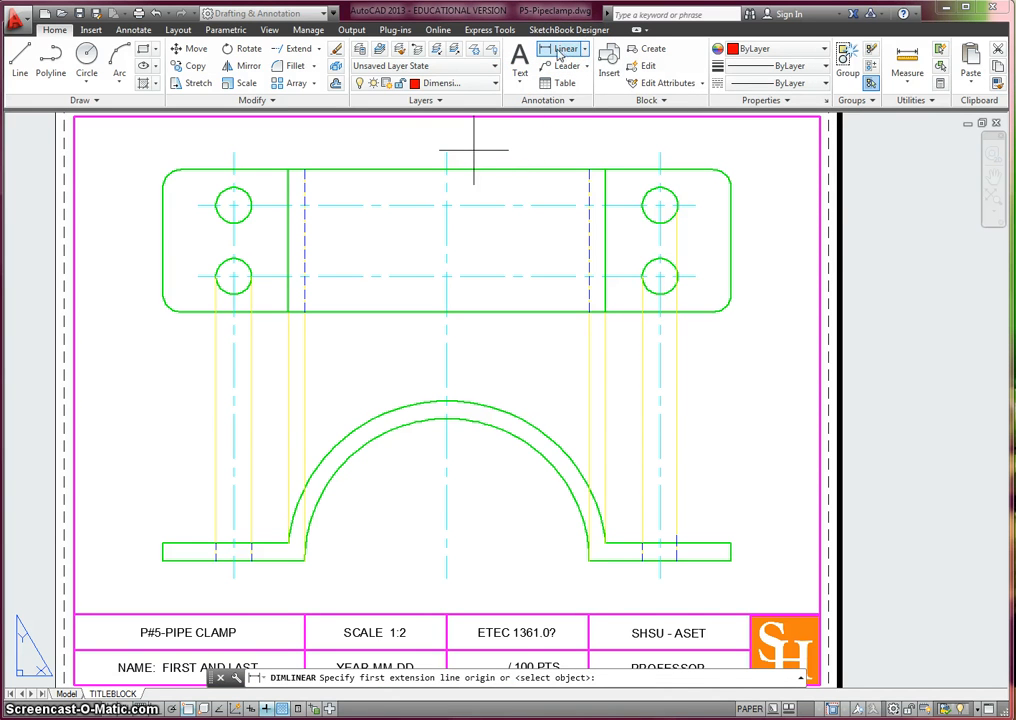
left_click(179, 294)
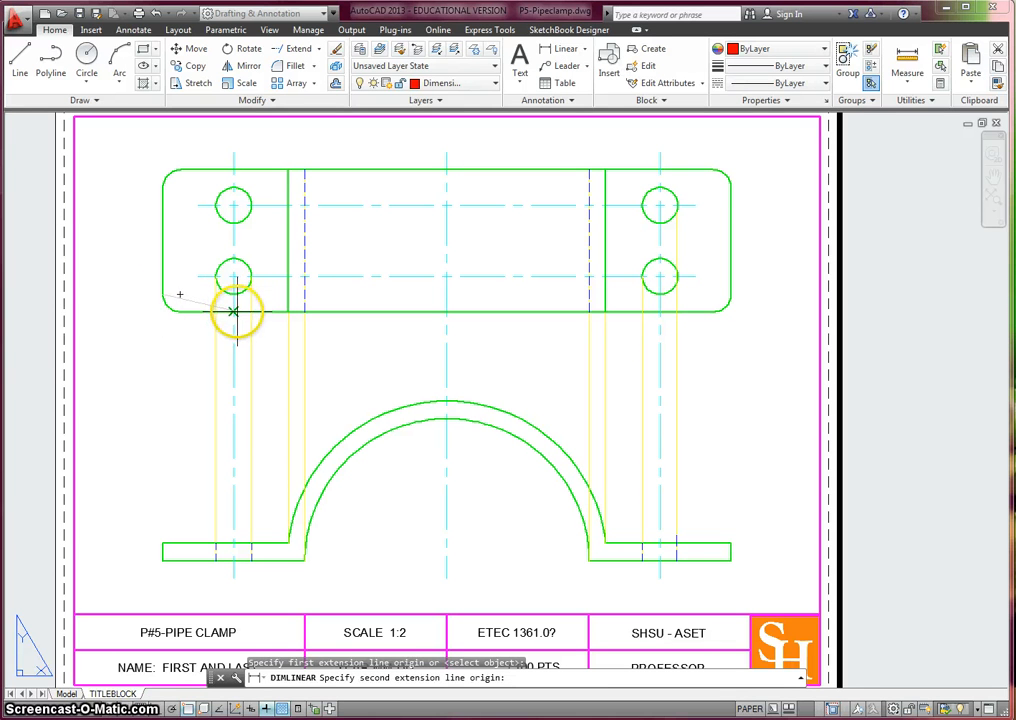
left_click(233, 311)
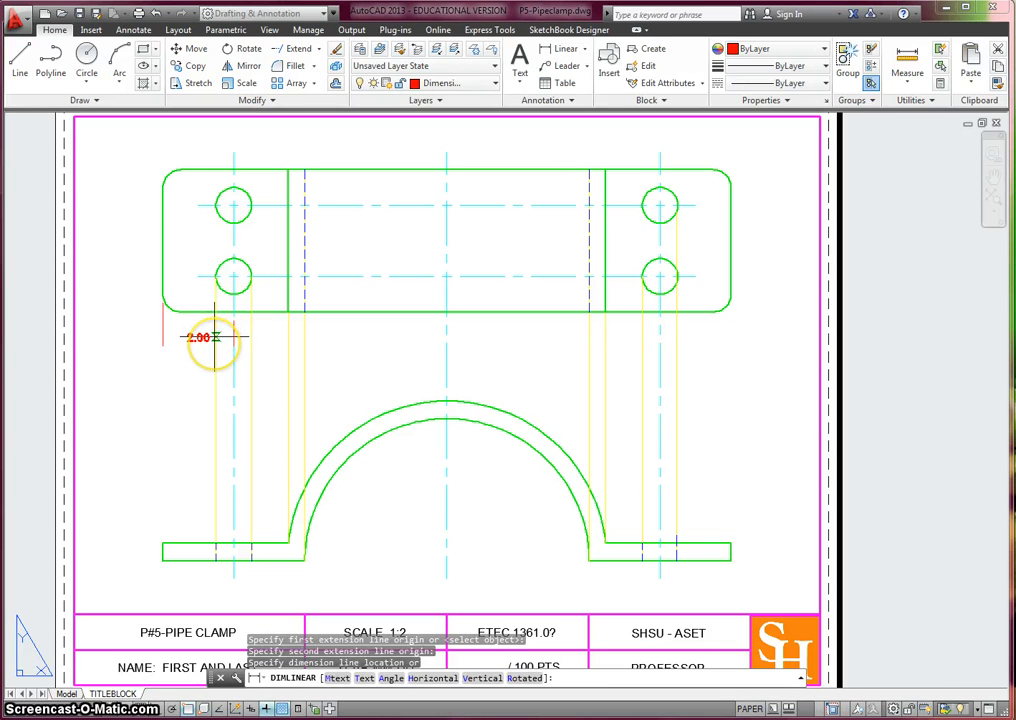
left_click(214, 344)
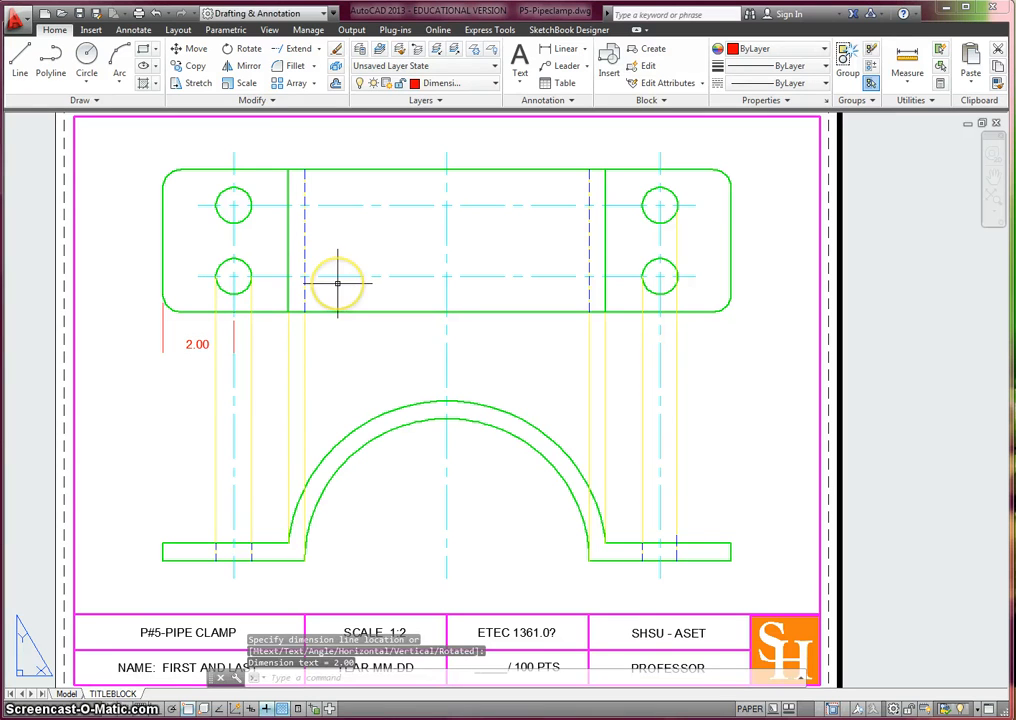
key("Return")
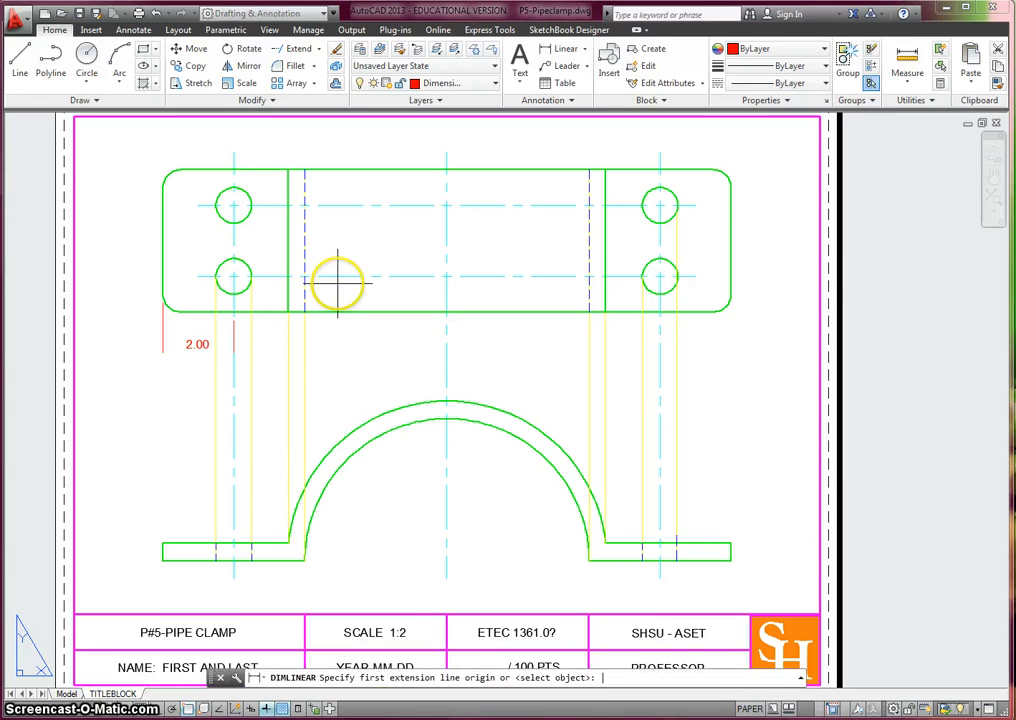
left_click(233, 312)
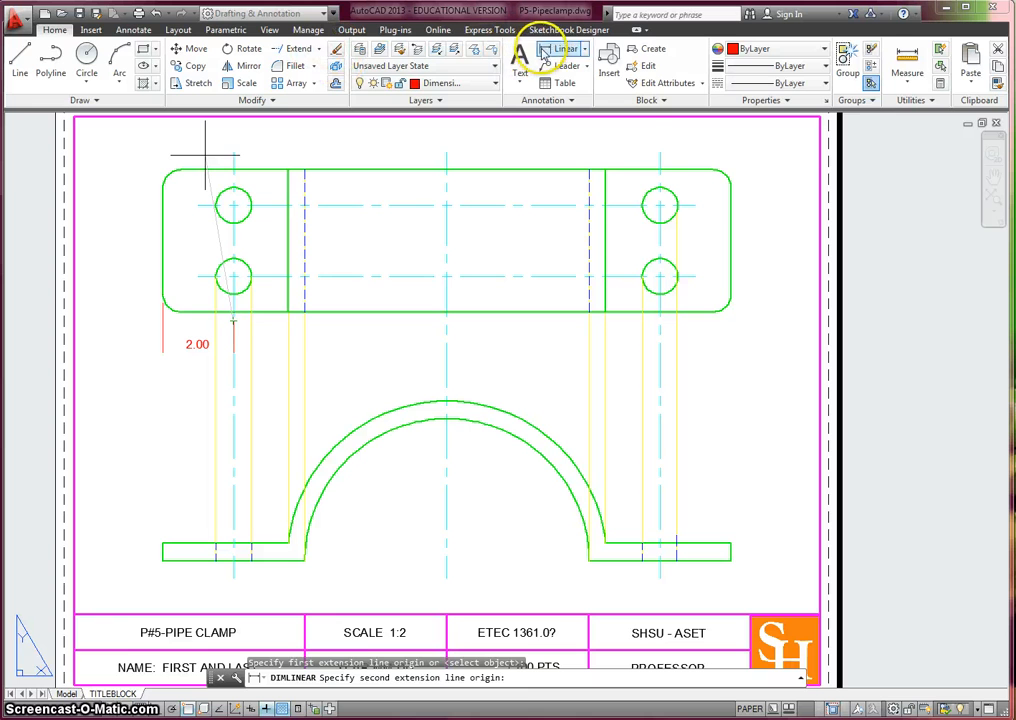
key("Escape")
- Add a linear dimension from the left holes' centerline to the clamp's middle centerline, aligned with the edge-to-hole dimension
key("Return")
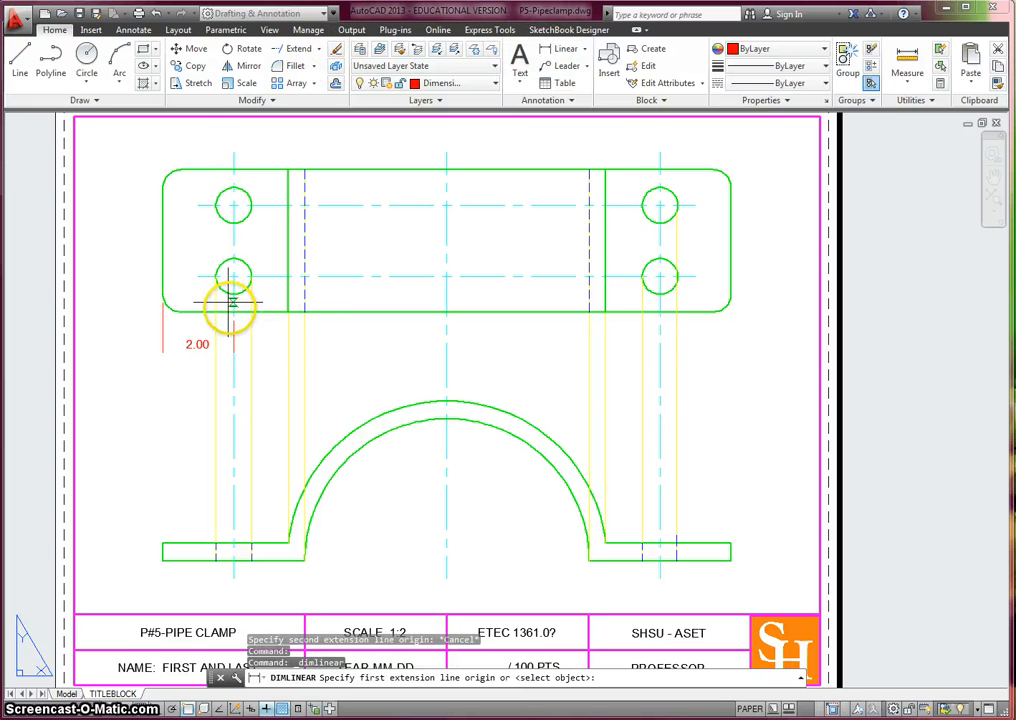
left_click(233, 312)
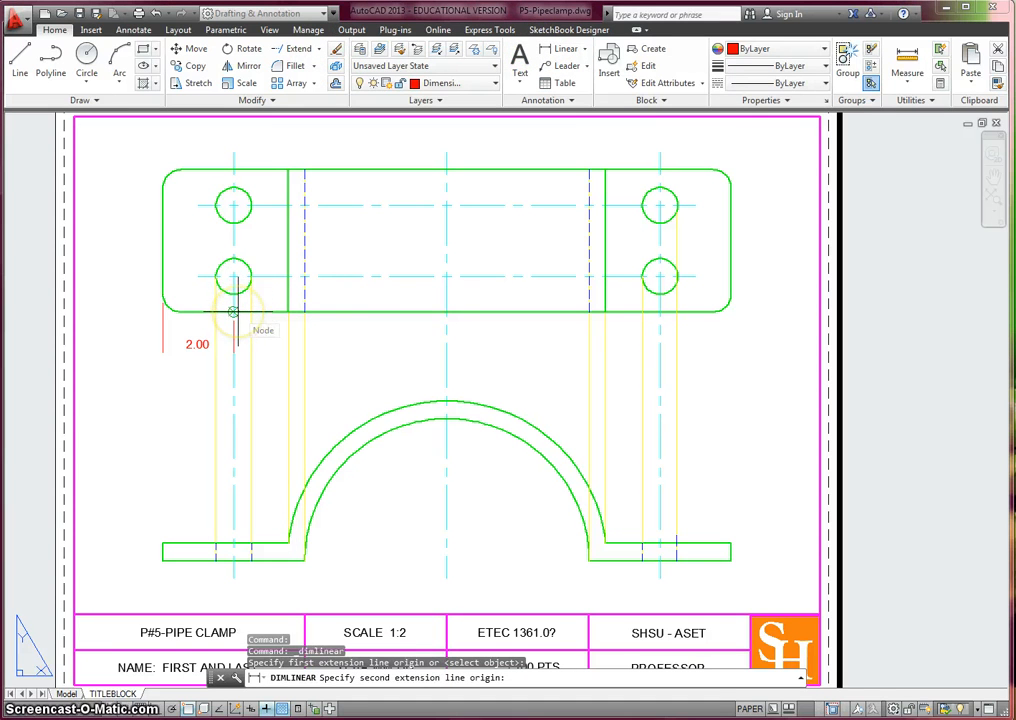
left_click(446, 312)
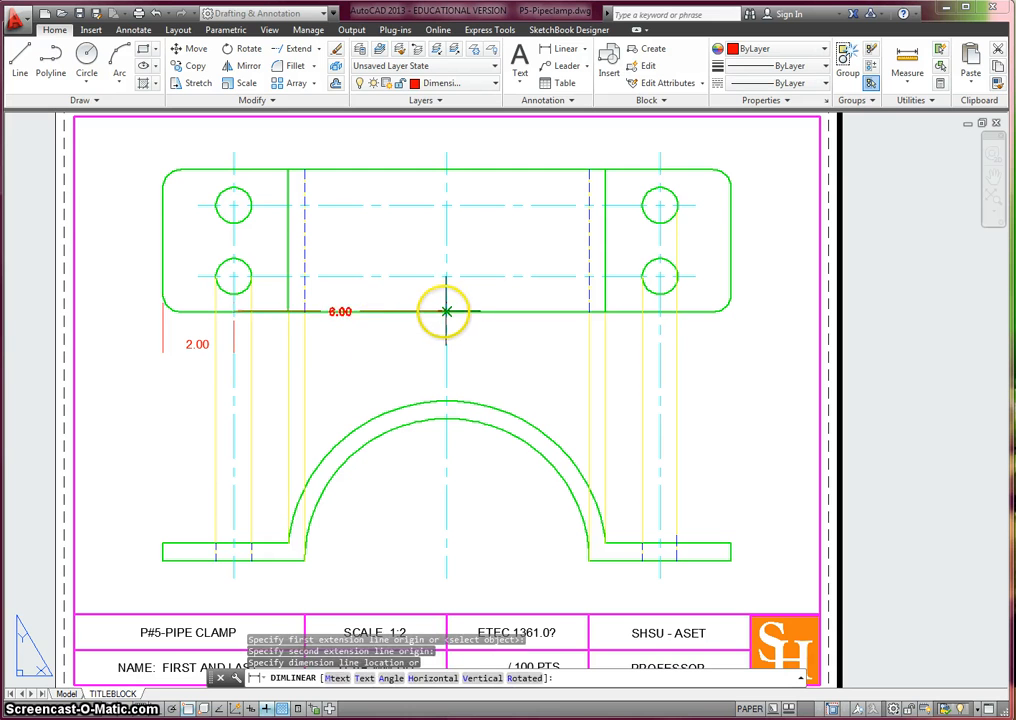
left_click(231, 343)
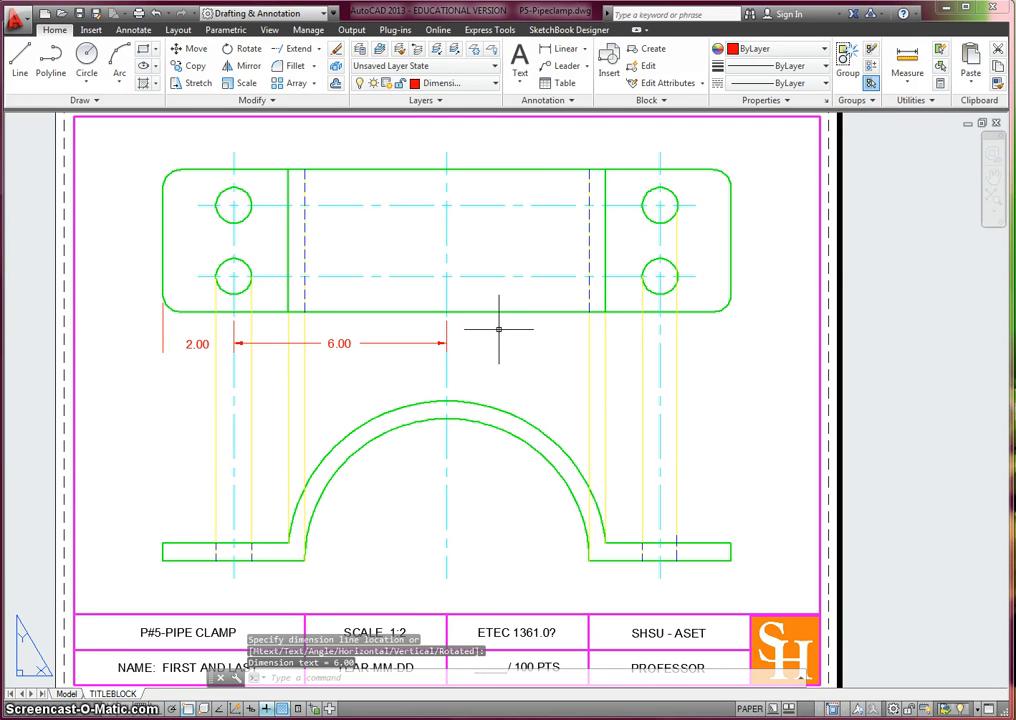
- Dimension the vertical spacing of the right holes and, farther out, the overall height of the top view, both beside its right edge
key("Return")
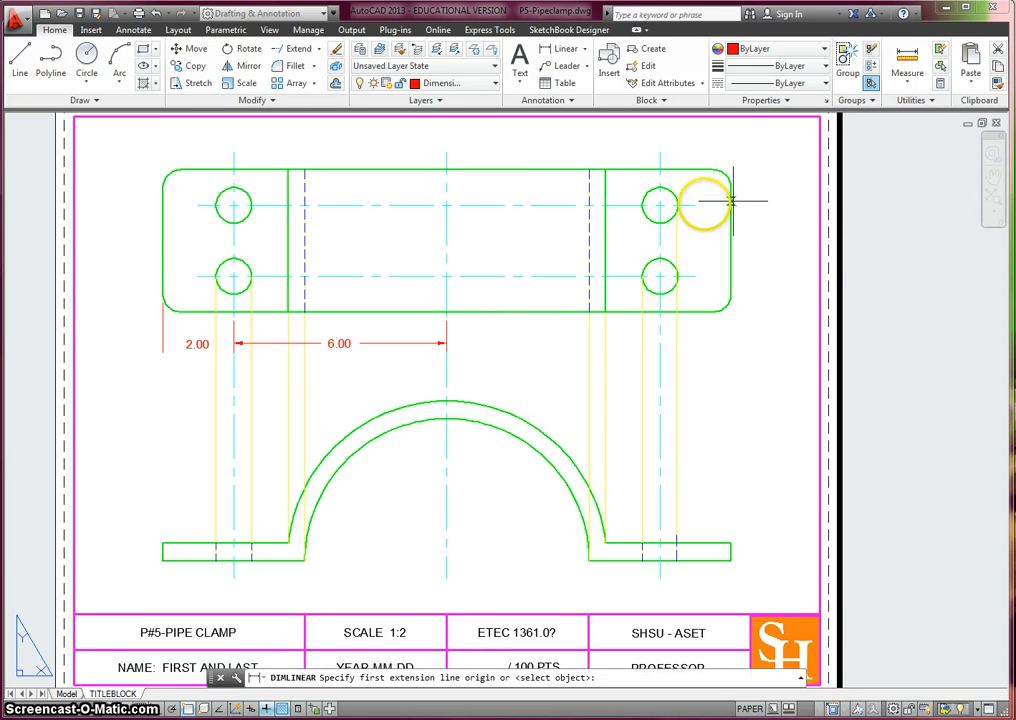
left_click(696, 204)
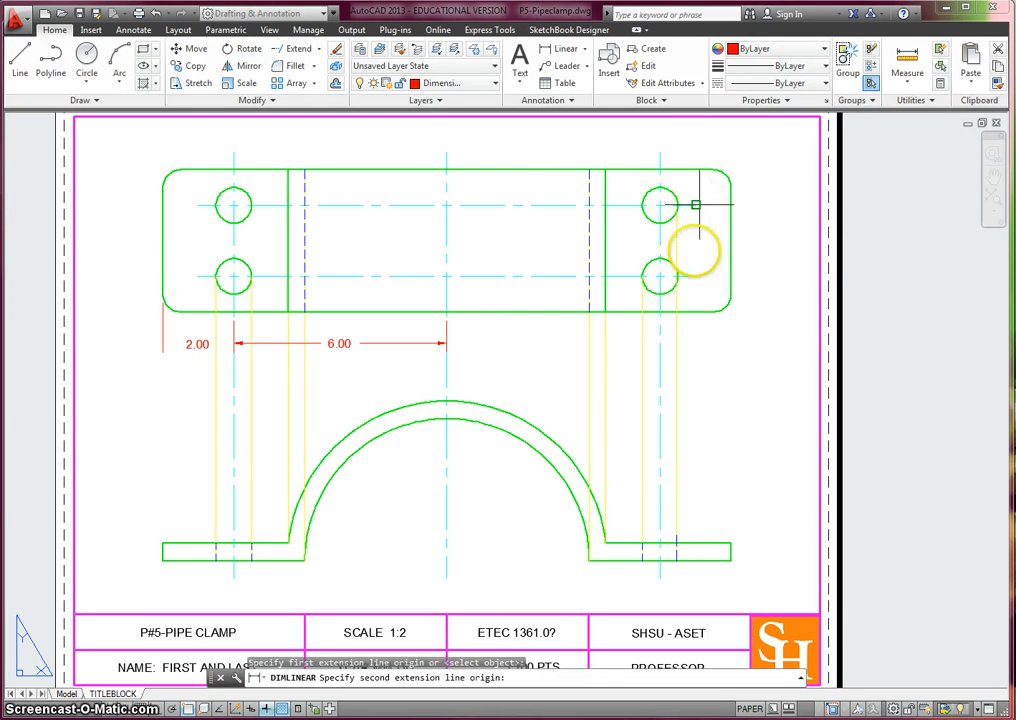
left_click(696, 276)
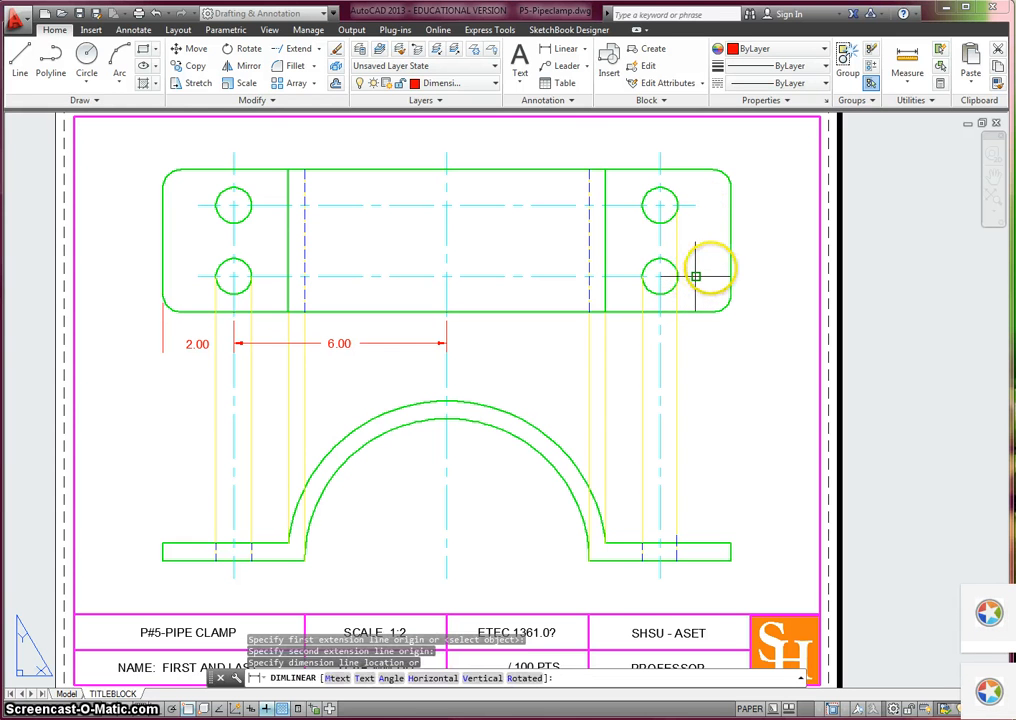
left_click(759, 260)
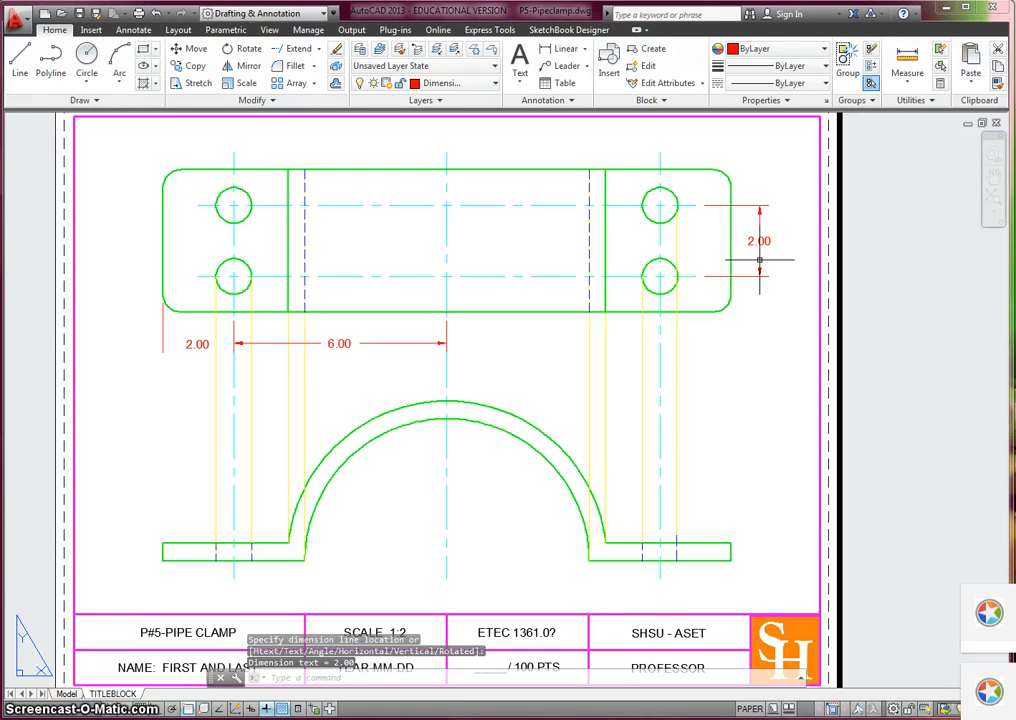
key("Return")
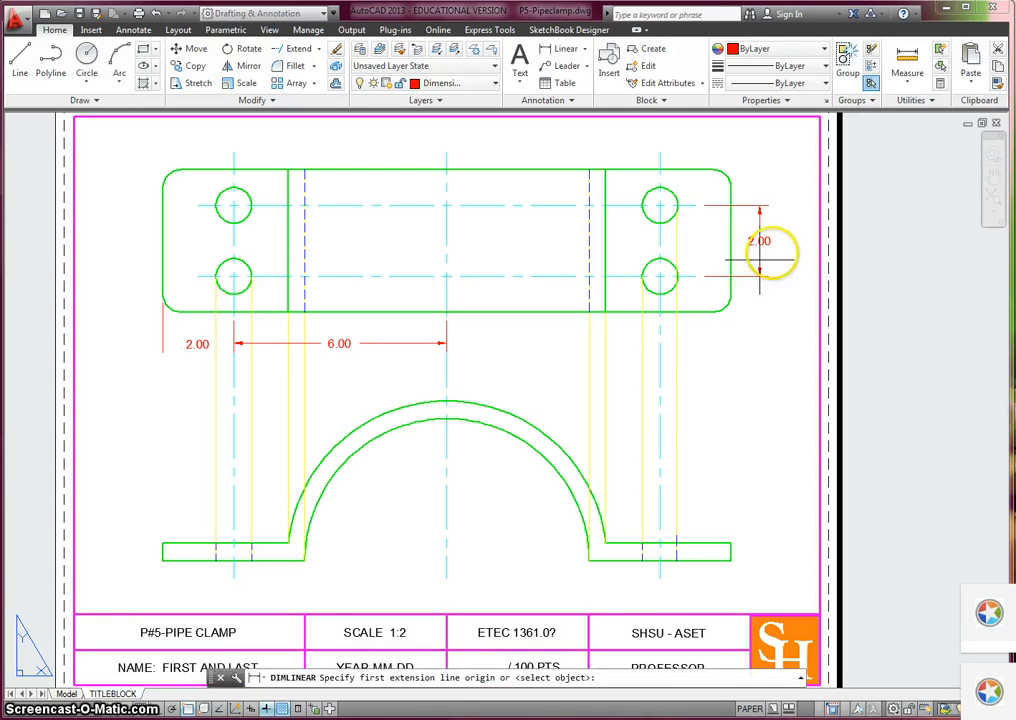
left_click(712, 170)
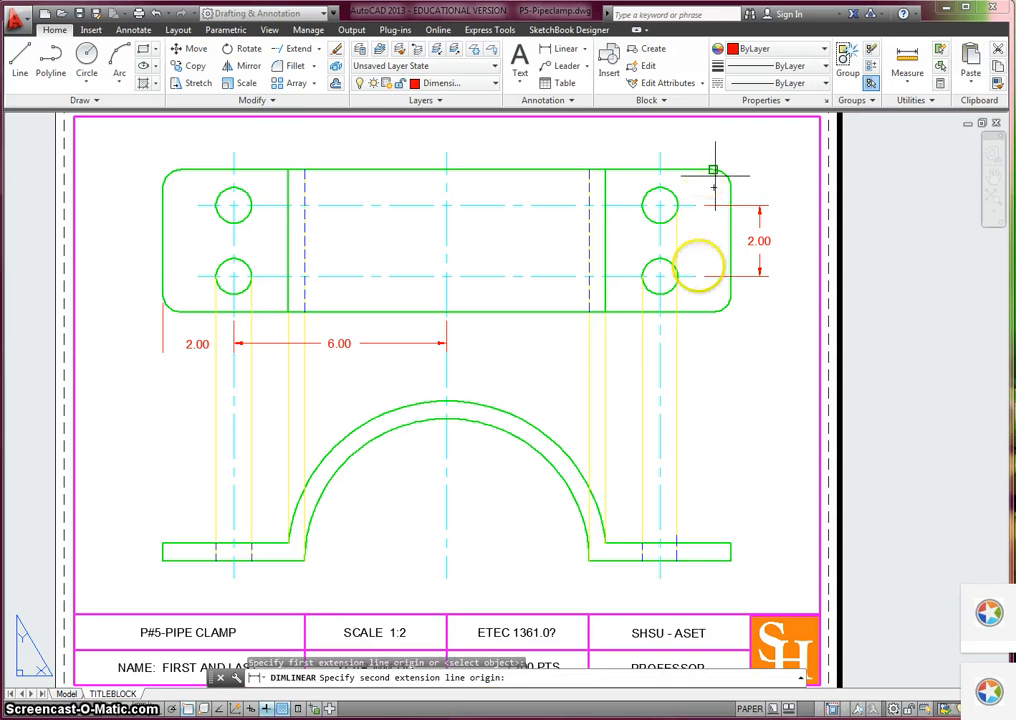
left_click(713, 311)
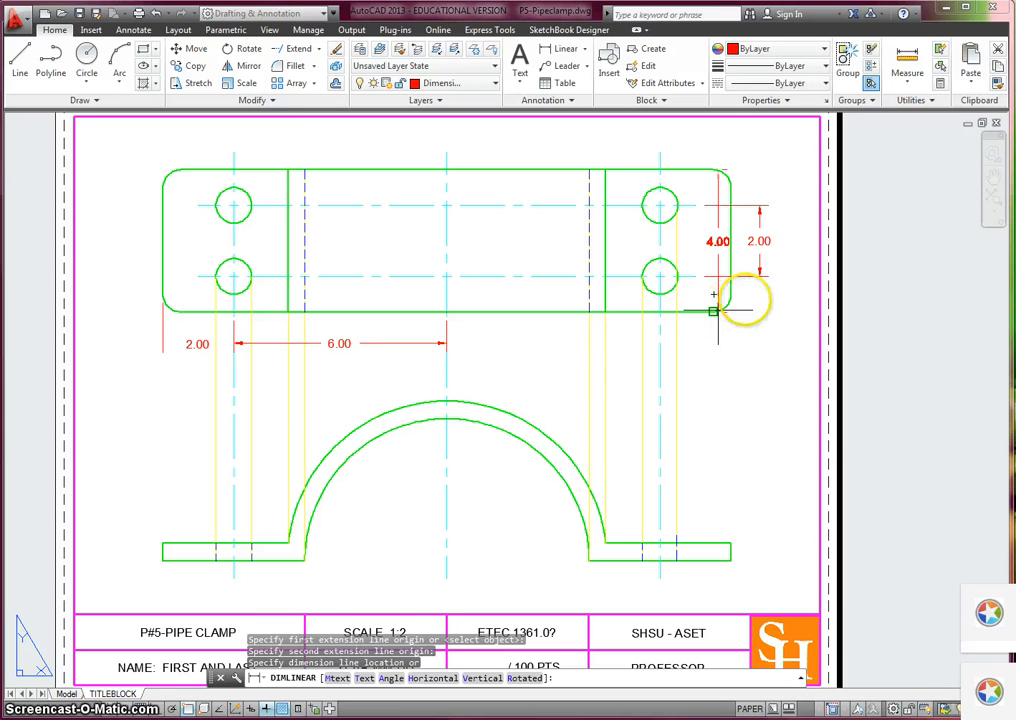
left_click(791, 288)
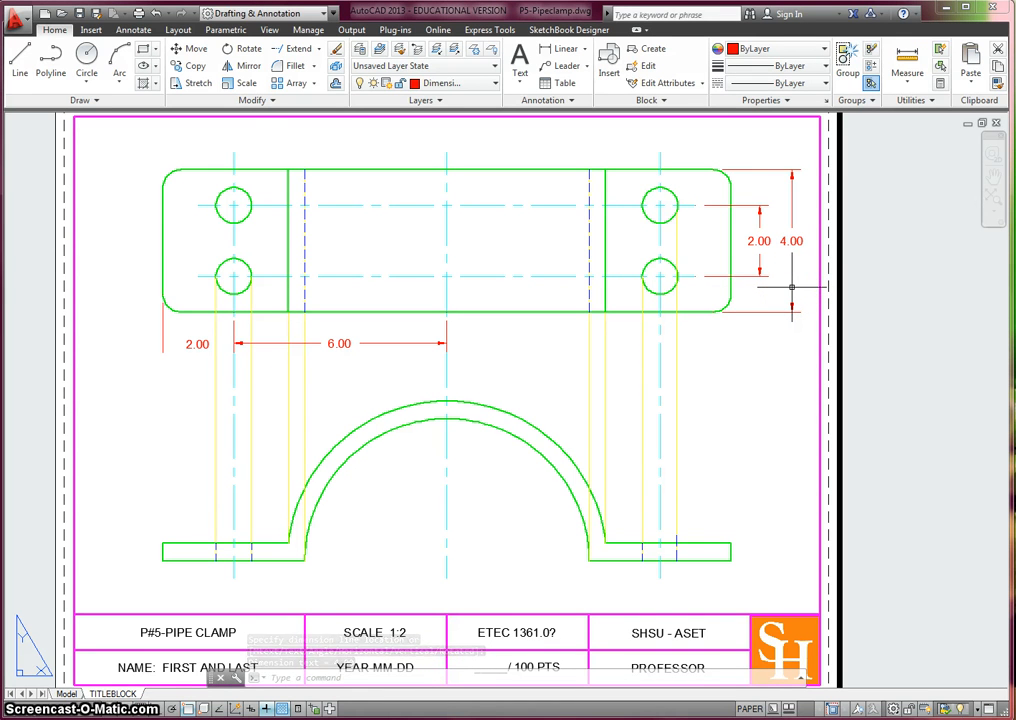
- Dimension the bottom length of the left flange in the front view, from its outer end to the inner arc, below the view
left_click(562, 48)
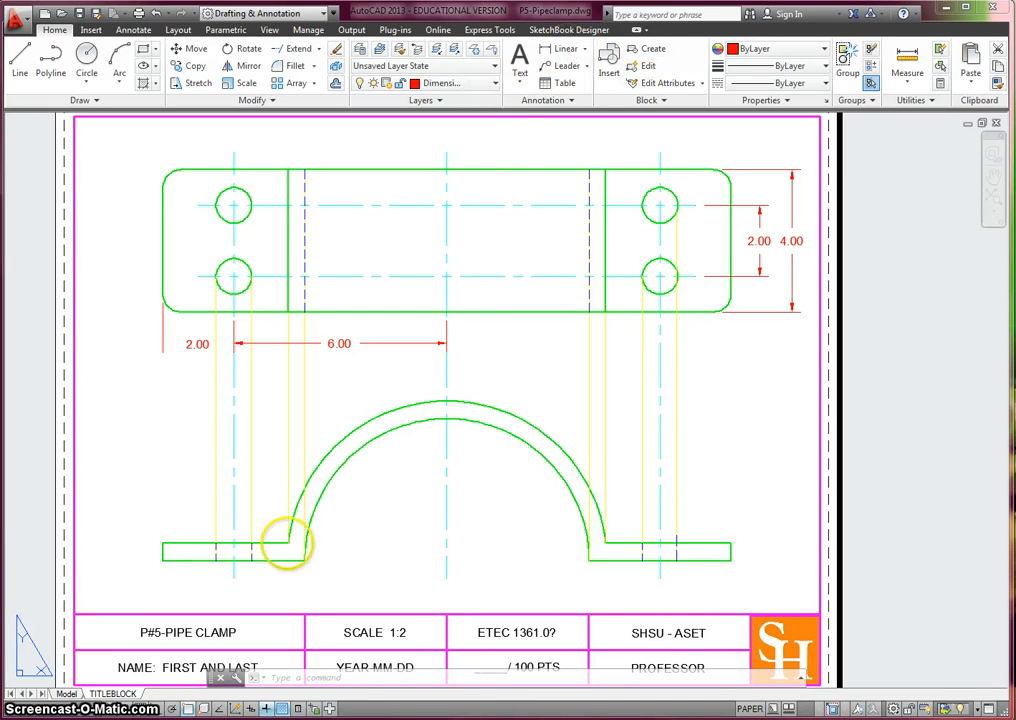
left_click(162, 560)
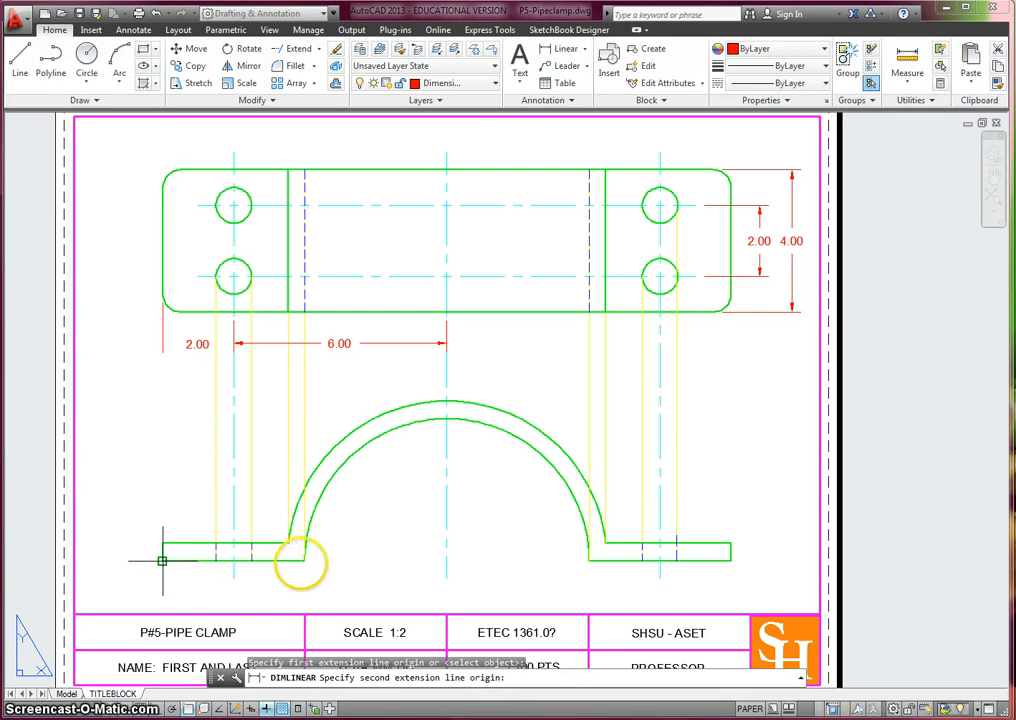
left_click(304, 560)
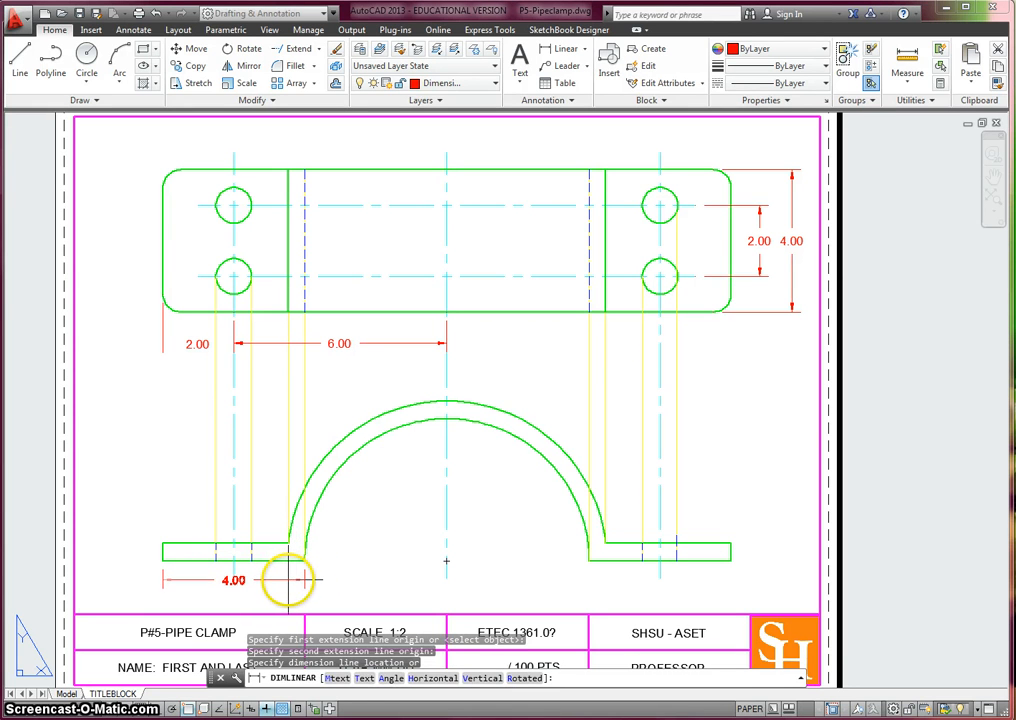
left_click(288, 580)
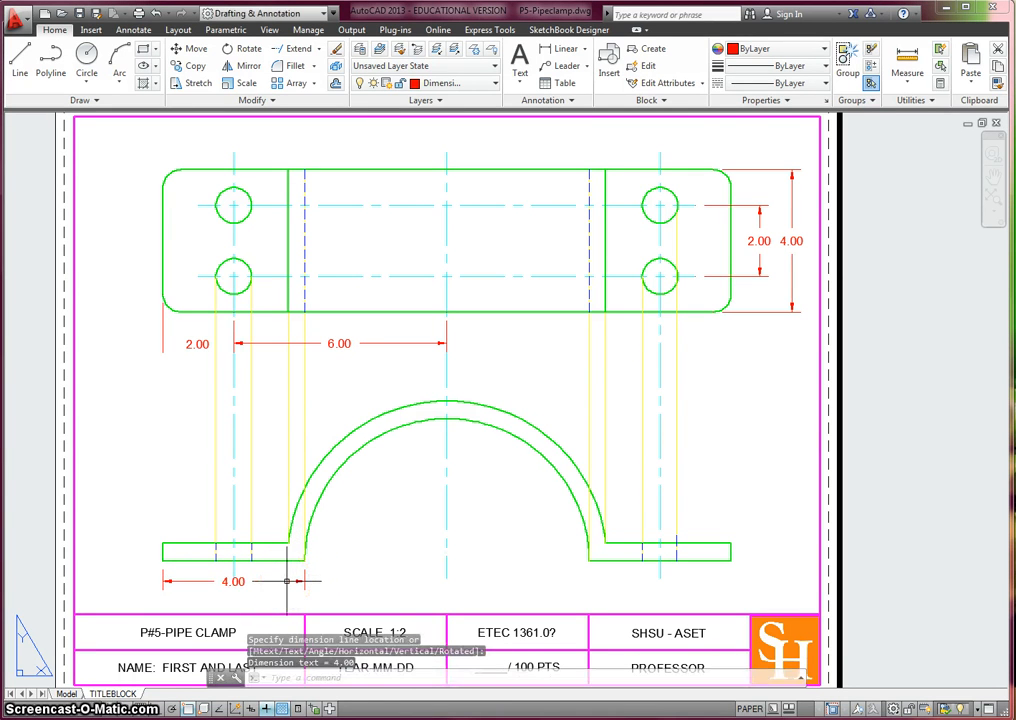
- Dimension the overall length of the front view and shift its dimension line slightly farther below the flange dimension
key("Return")
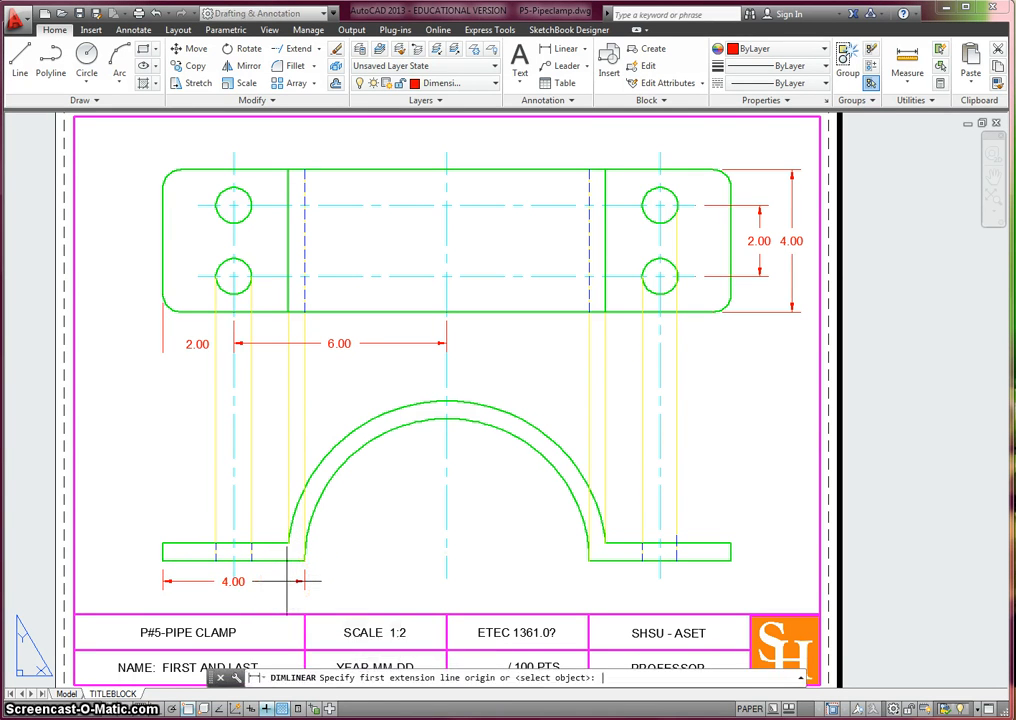
left_click(165, 560)
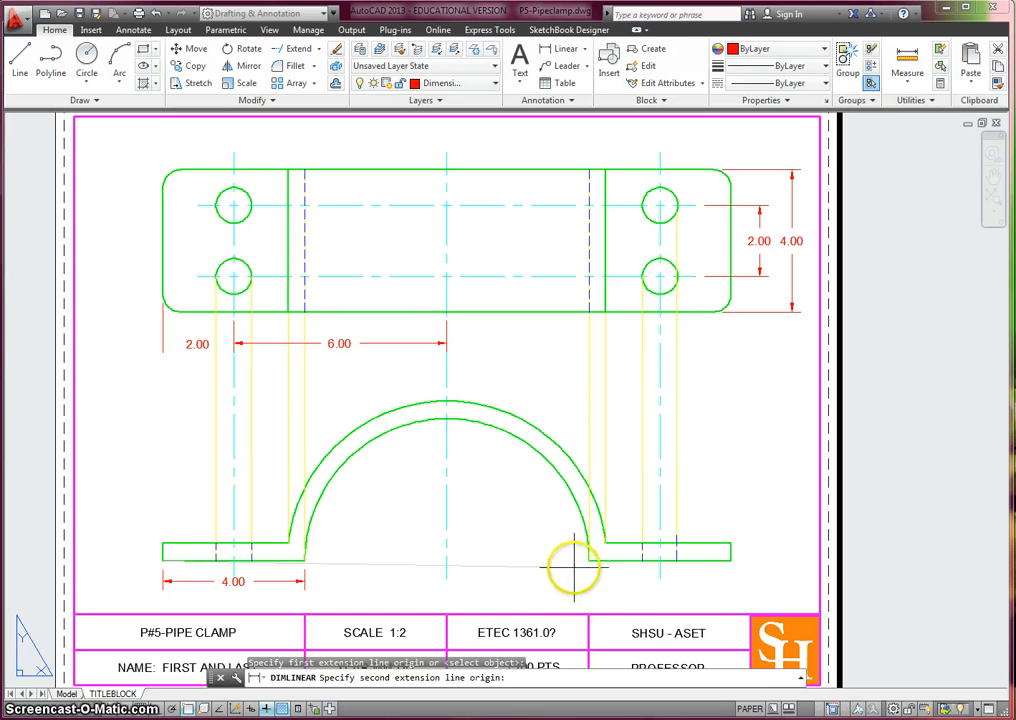
left_click(730, 561)
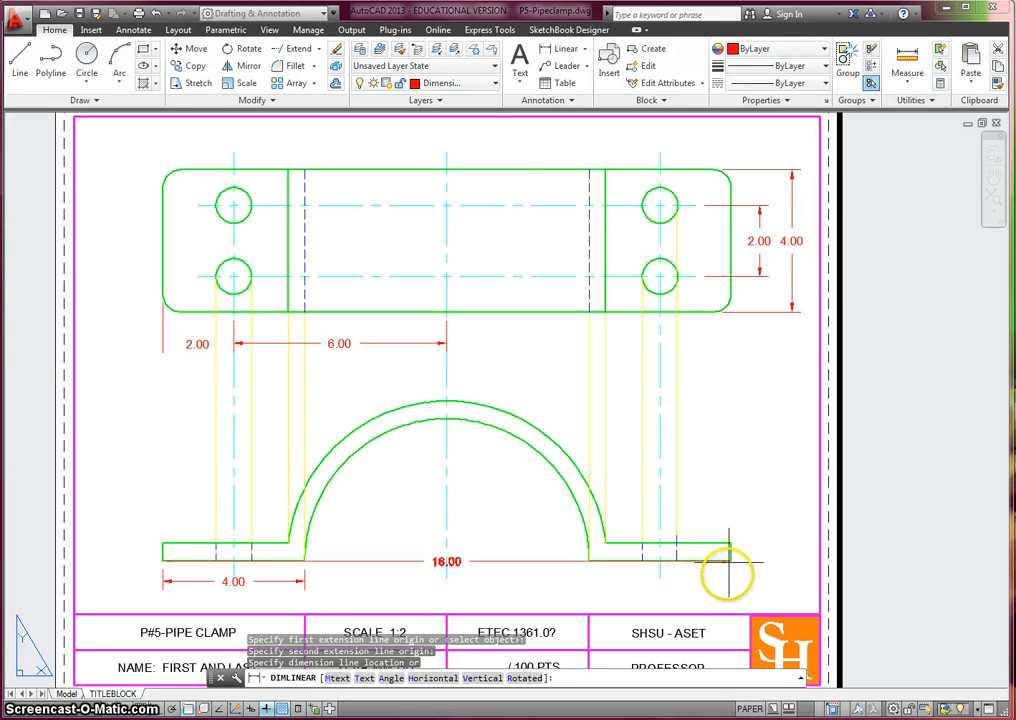
left_click(724, 587)
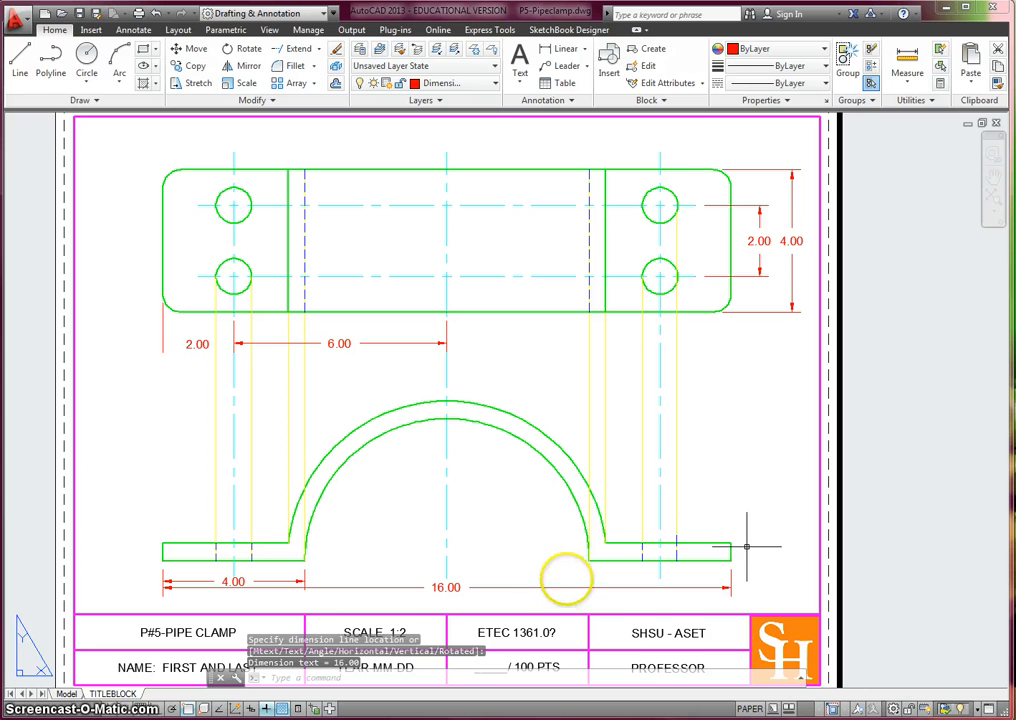
left_click(569, 587)
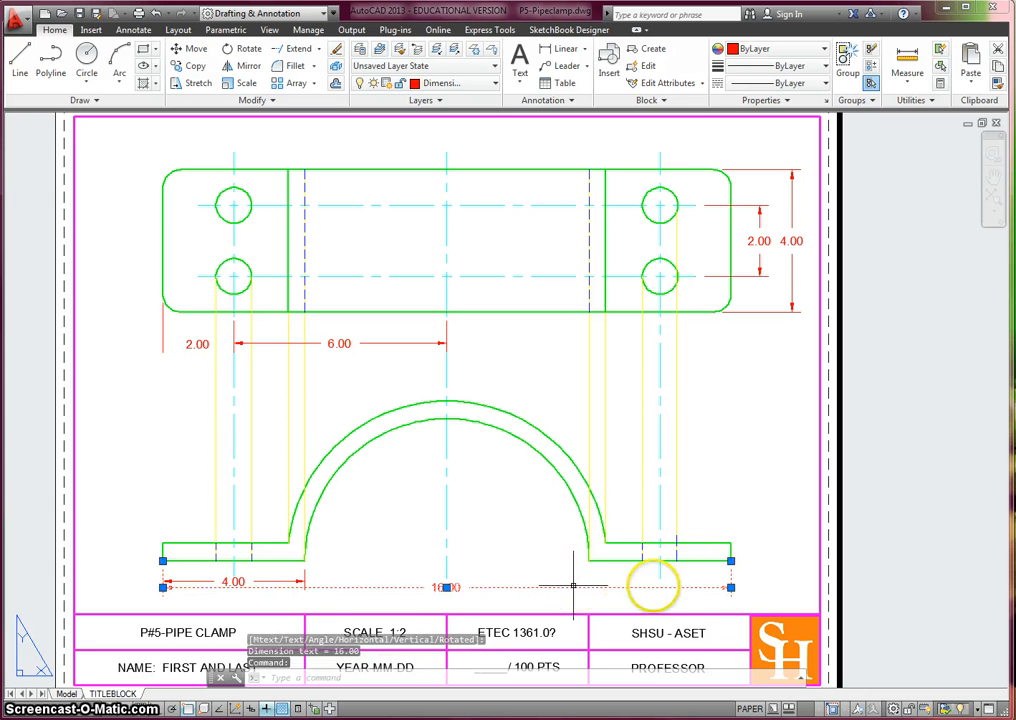
left_click(731, 587)
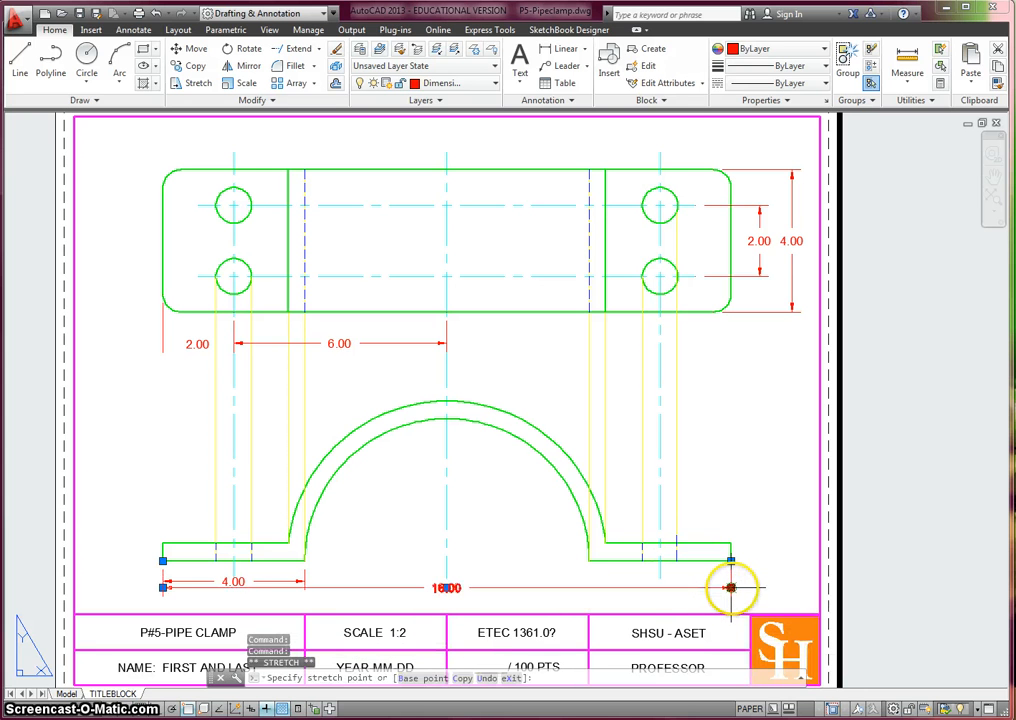
left_click(731, 596)
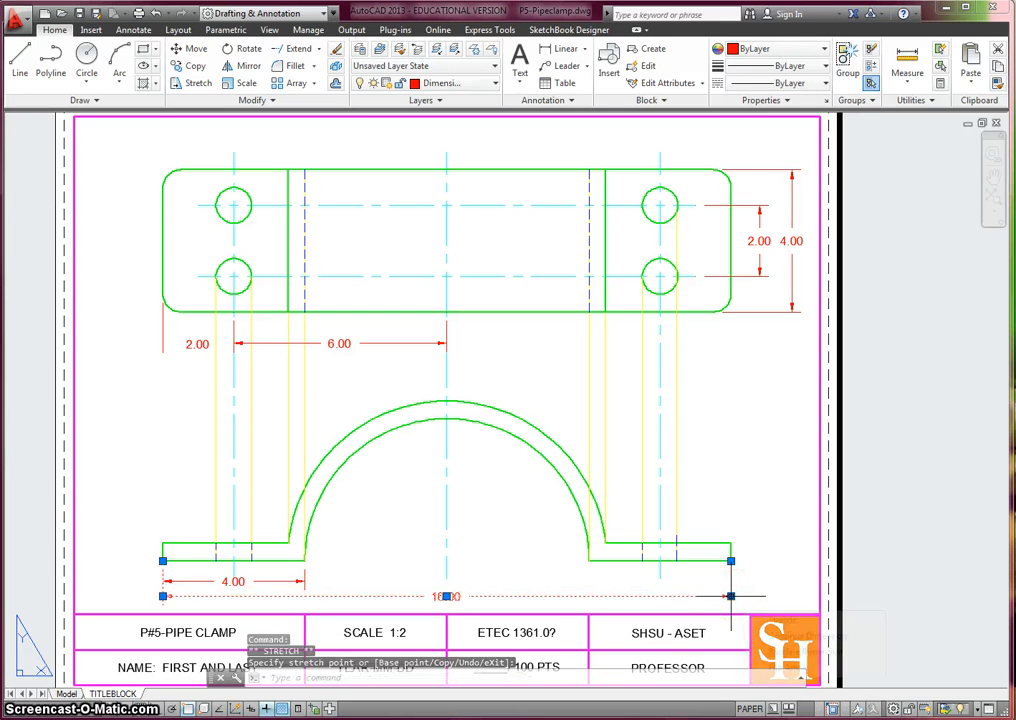
key("Escape")
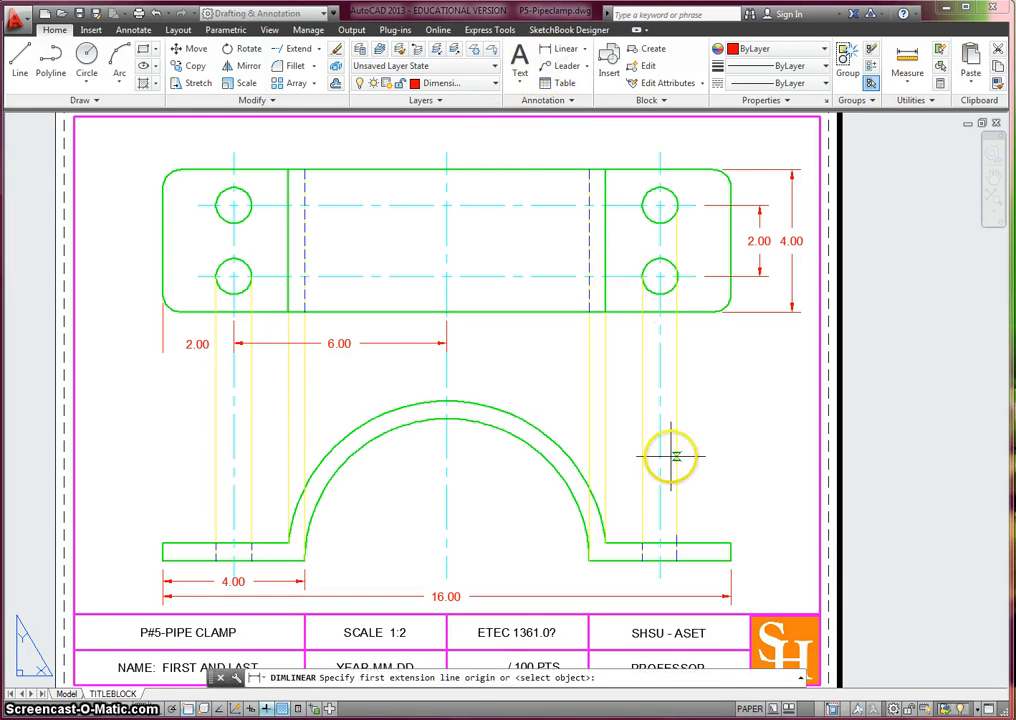
- Add a vertical linear dimension for the right flange's thickness, placed just outside its end in the front view
left_click(731, 561)
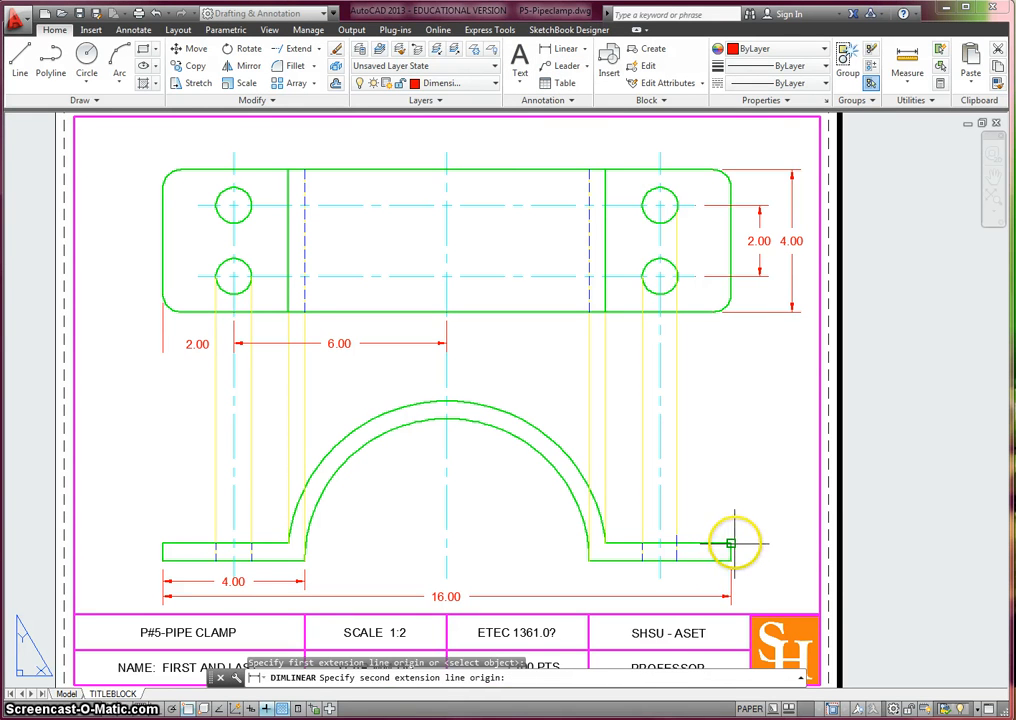
left_click(731, 544)
left_click(754, 547)
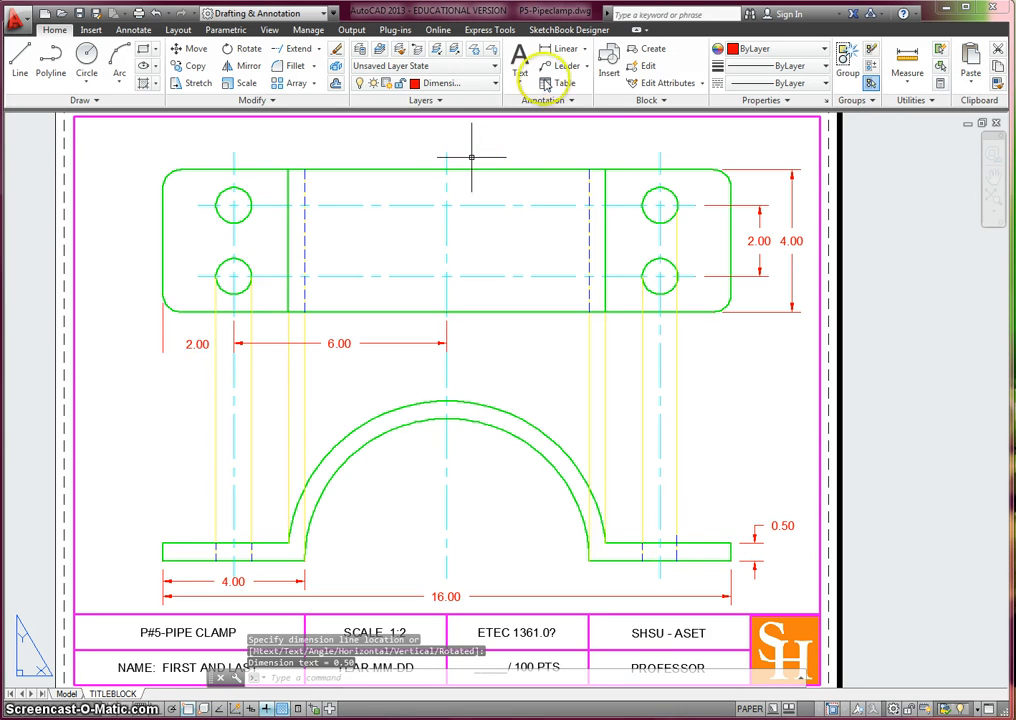
- Add a radius dimension to the upper-left rounded corner of the top view, with its text outside the corner
left_click(586, 55)
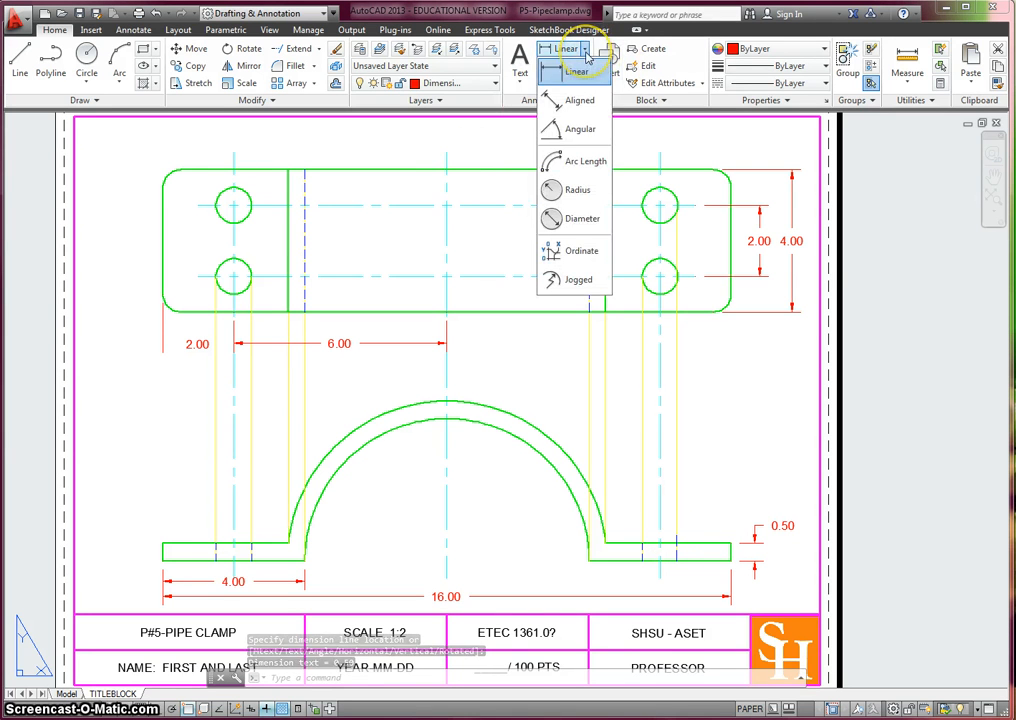
left_click(574, 191)
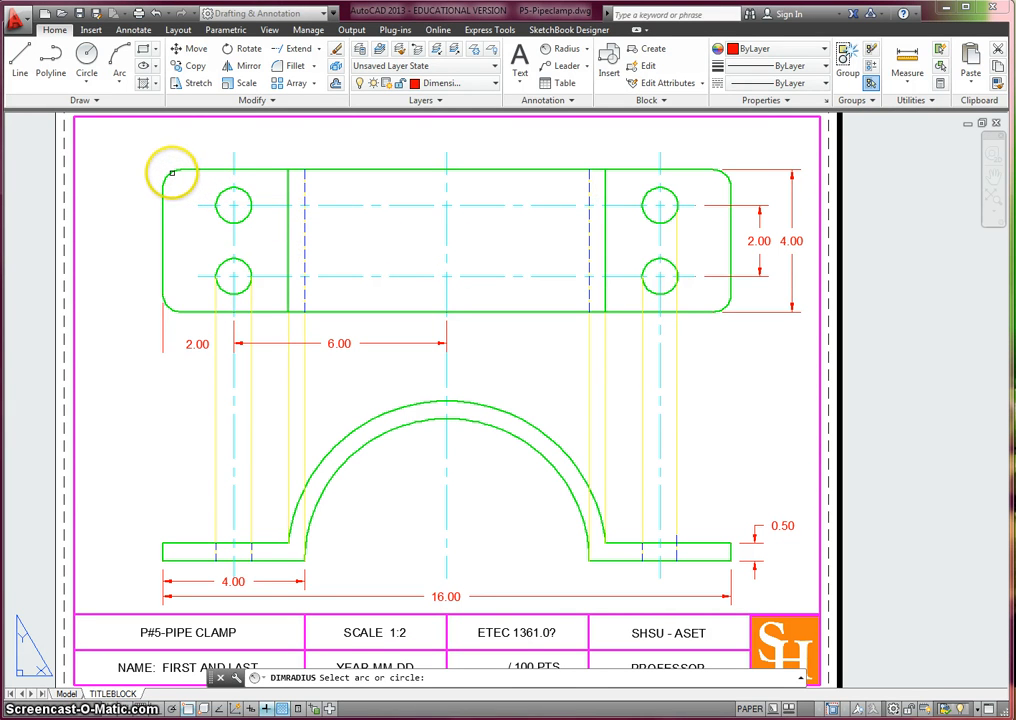
left_click(171, 174)
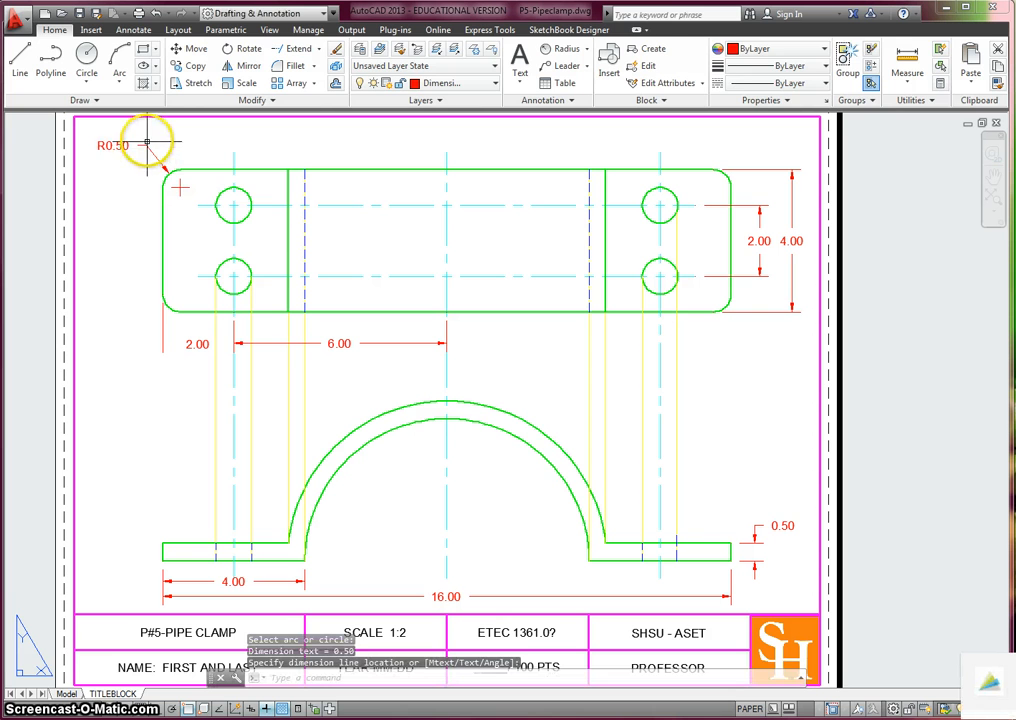
left_click(145, 143)
- Prefix the corner radius dimension's text with "(4)" to mark all four corners
double_click(116, 145)
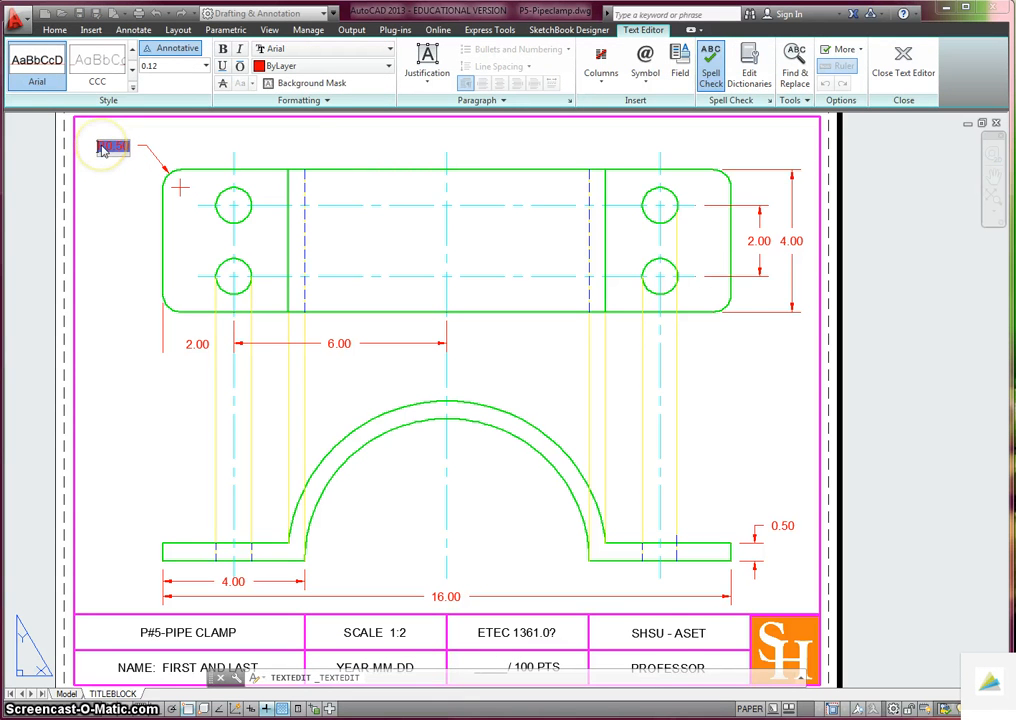
left_click(103, 148)
type("(4")
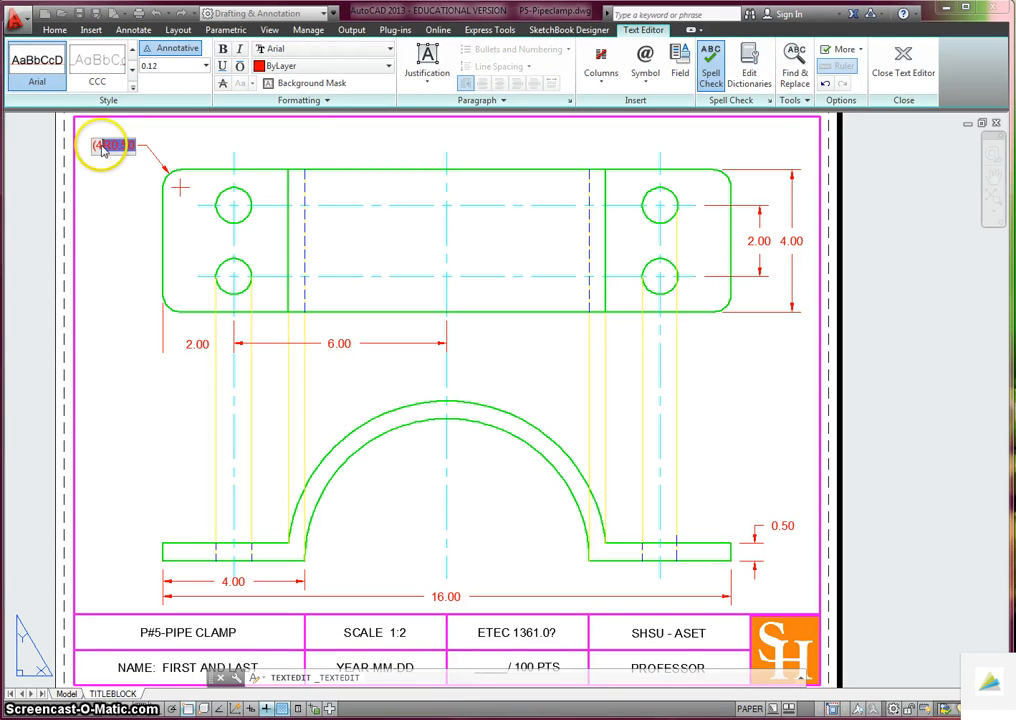
type(")")
left_click(200, 129)
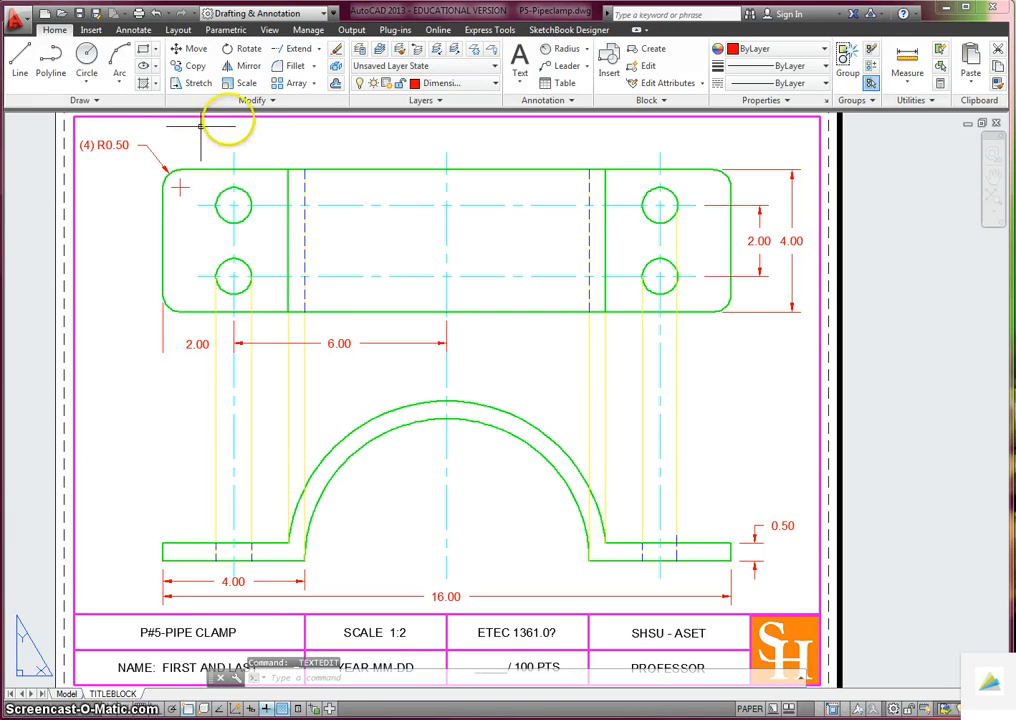
- Add radius dimensions to the front view's arcs, placing the outer arc's text above it and the inner arc's text inside it
left_click(557, 52)
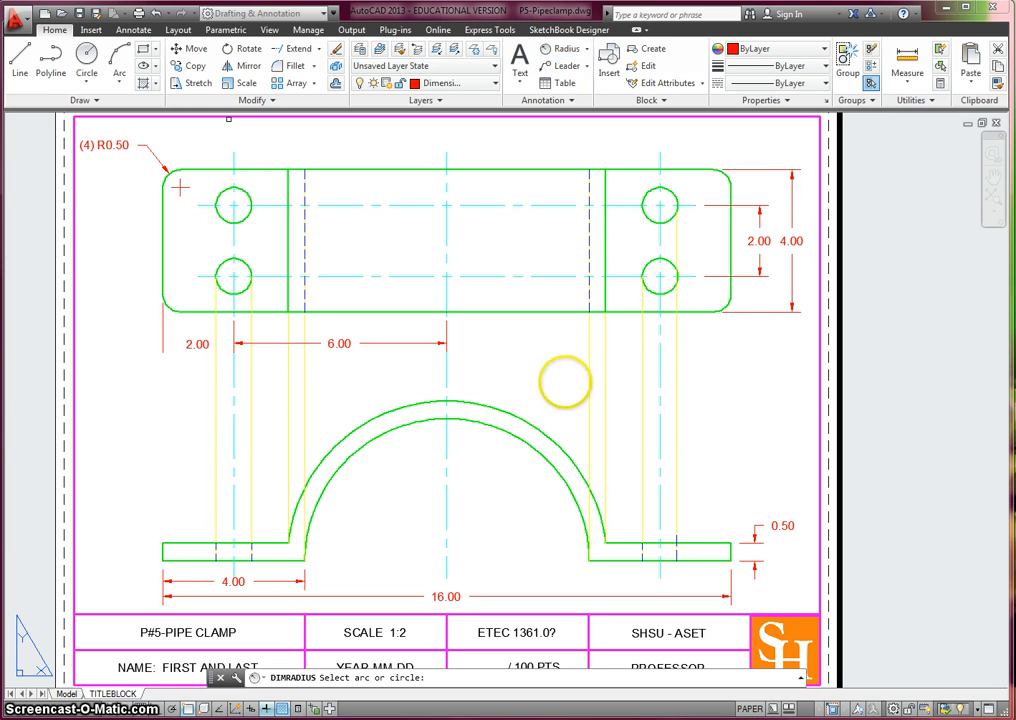
left_click(526, 422)
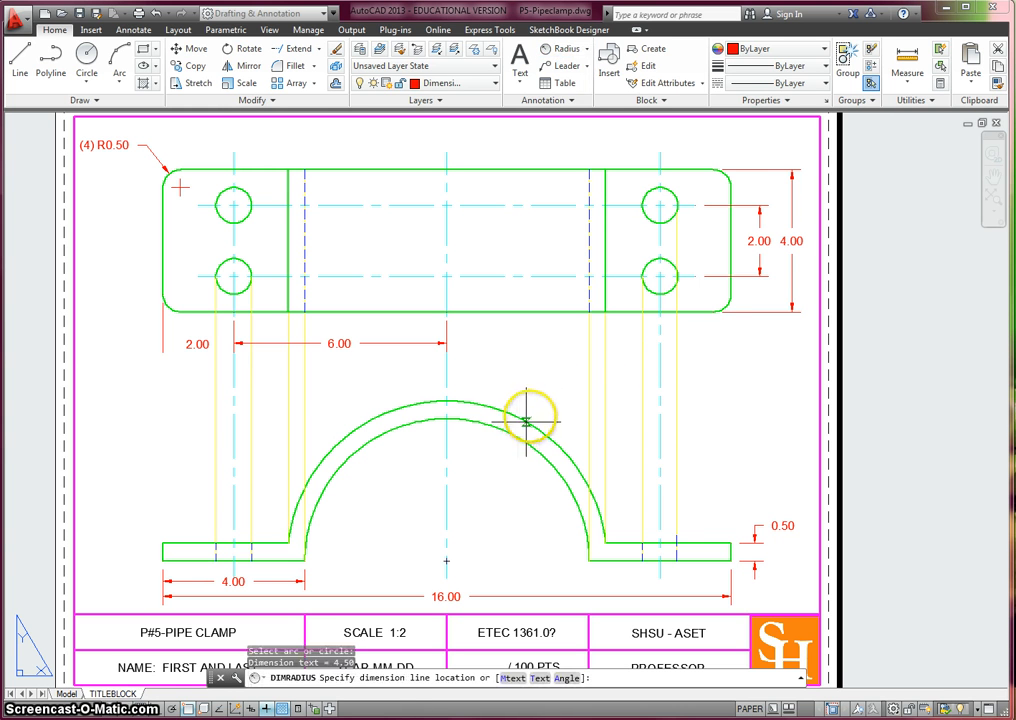
left_click(530, 391)
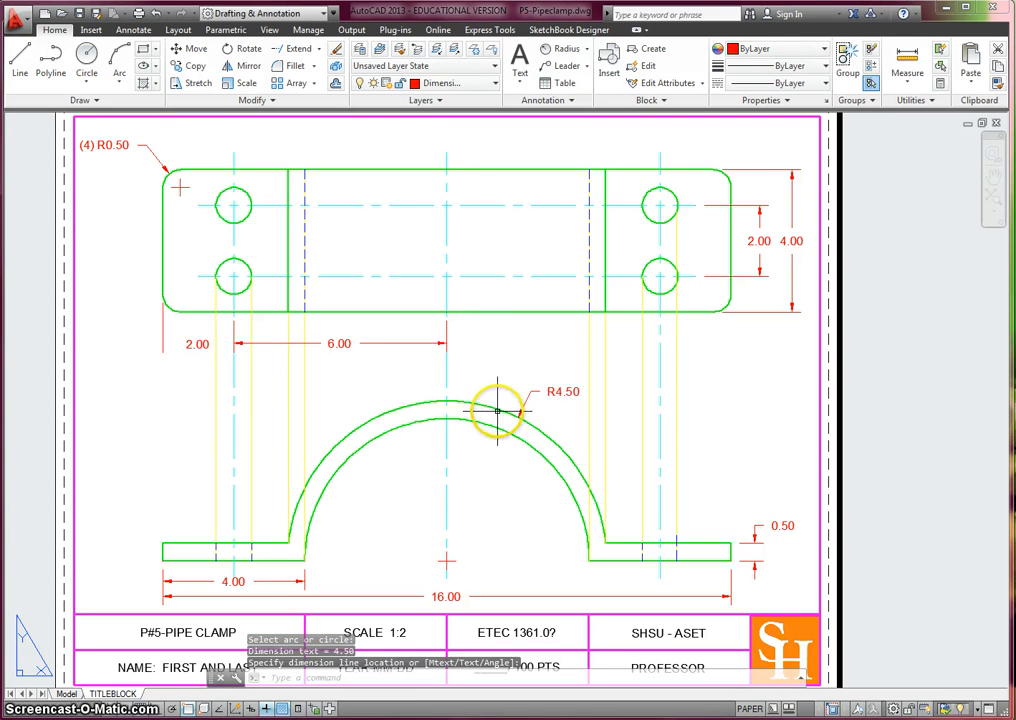
key("Return")
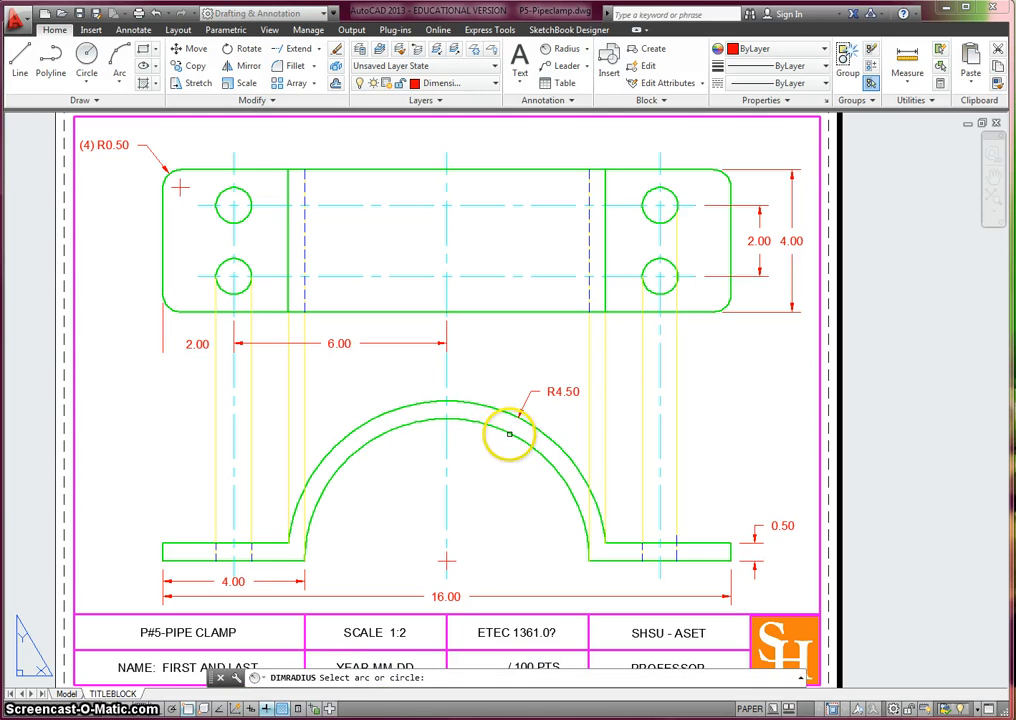
left_click(509, 434)
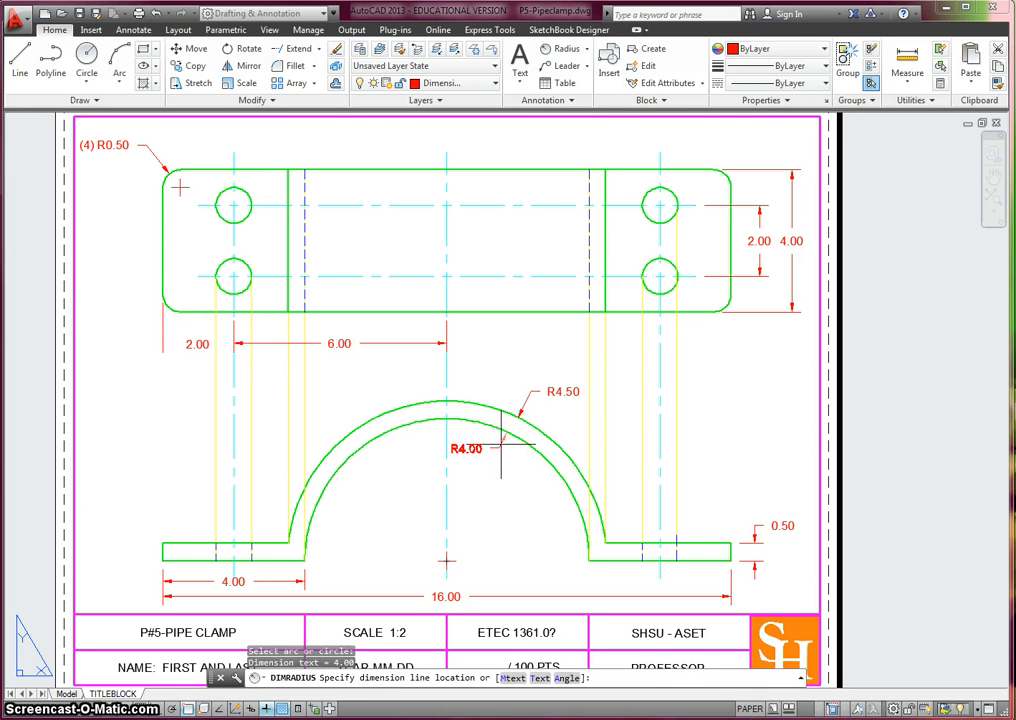
left_click(501, 444)
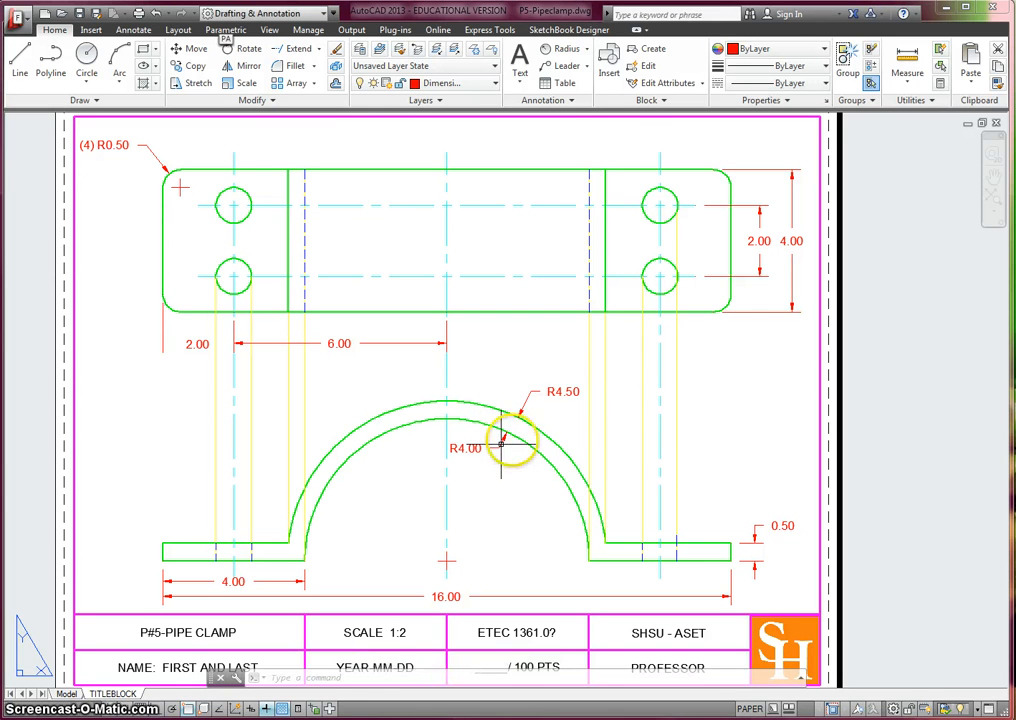
- Add a diameter dimension to the lower-right hole of the top view, with its text below the view
left_click(567, 49)
left_click(586, 51)
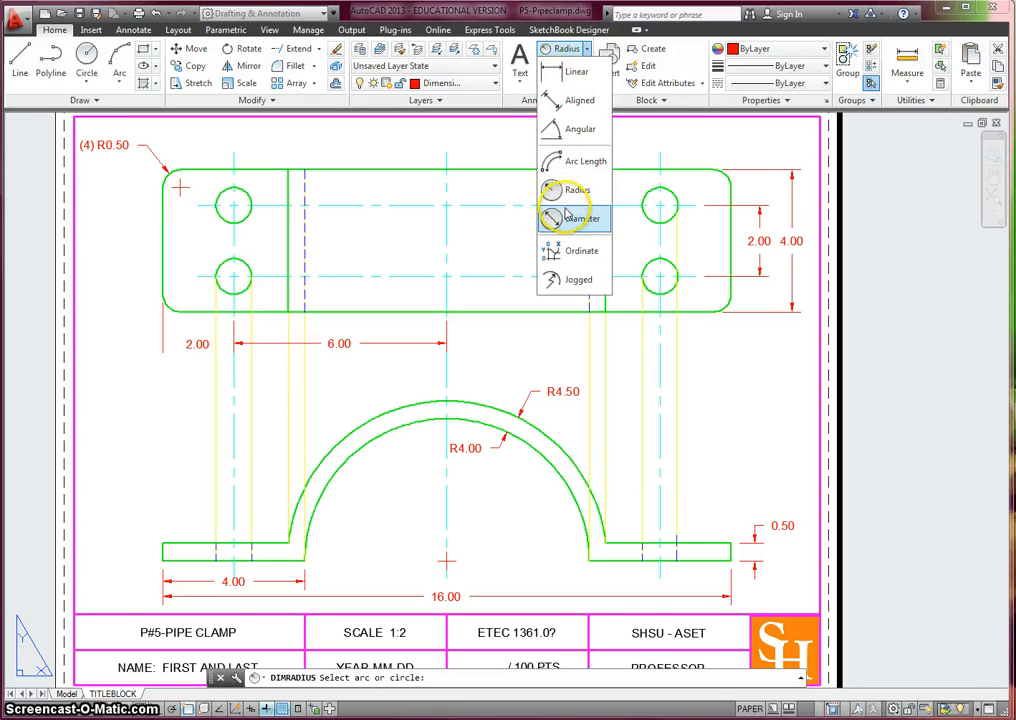
left_click(567, 216)
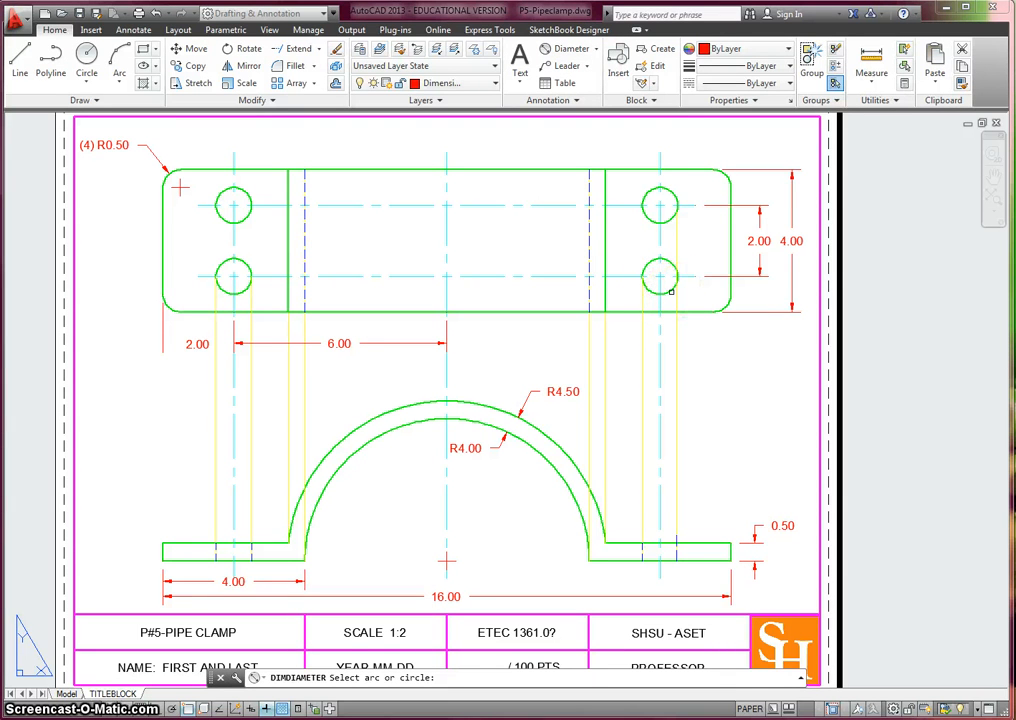
left_click(671, 291)
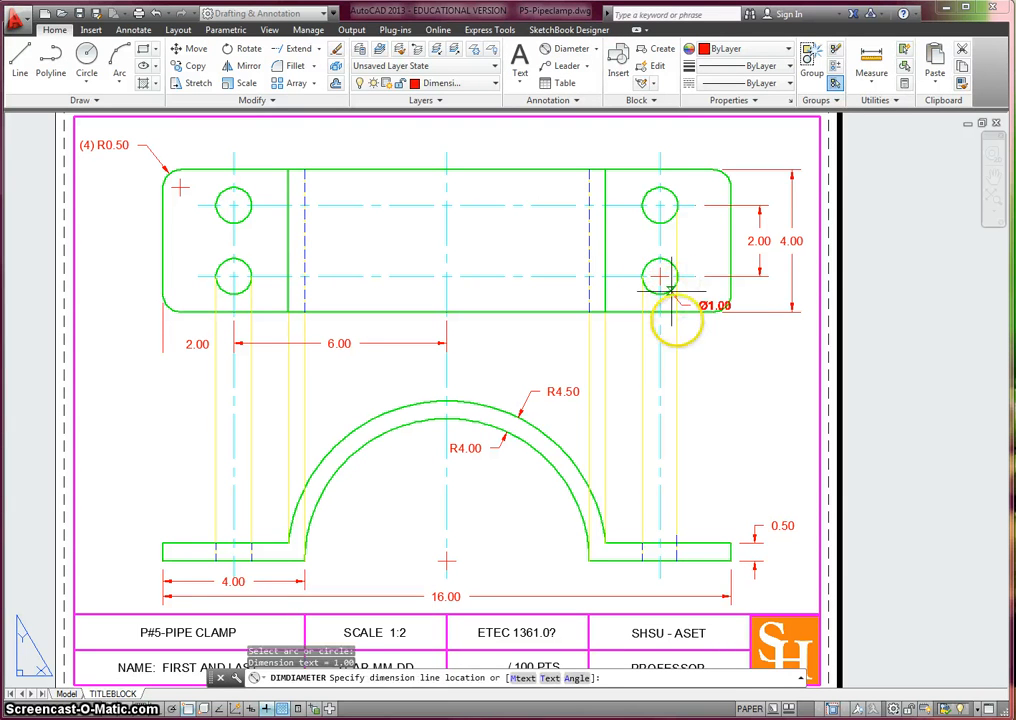
left_click(700, 345)
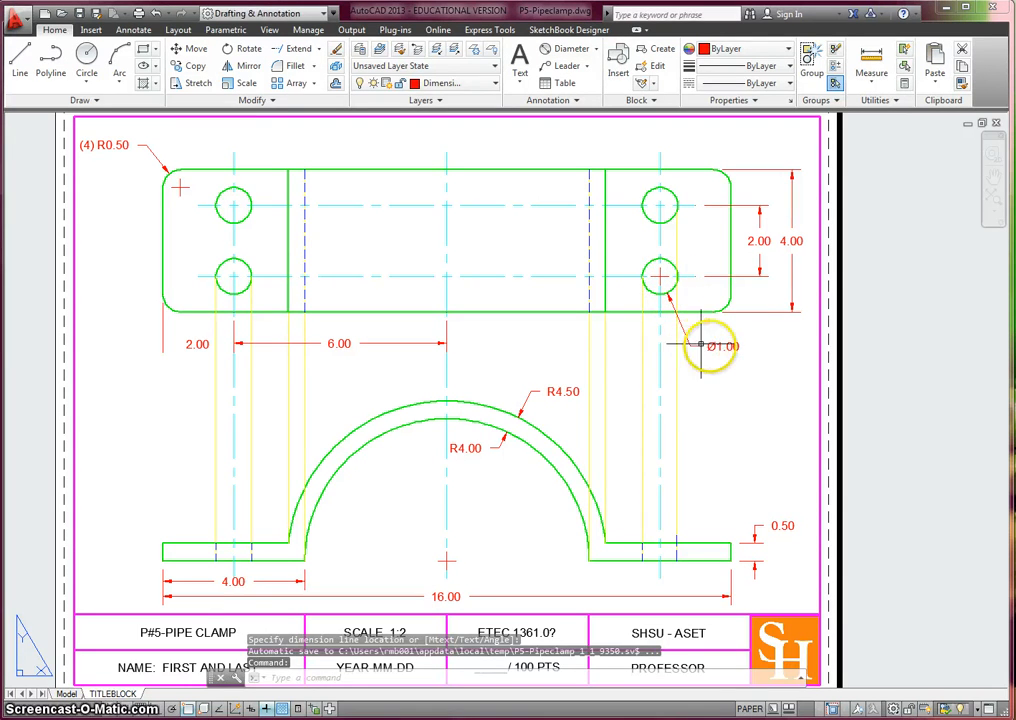
- Prefix the hole diameter dimension's text with "(4)" to mark all four holes
double_click(714, 346)
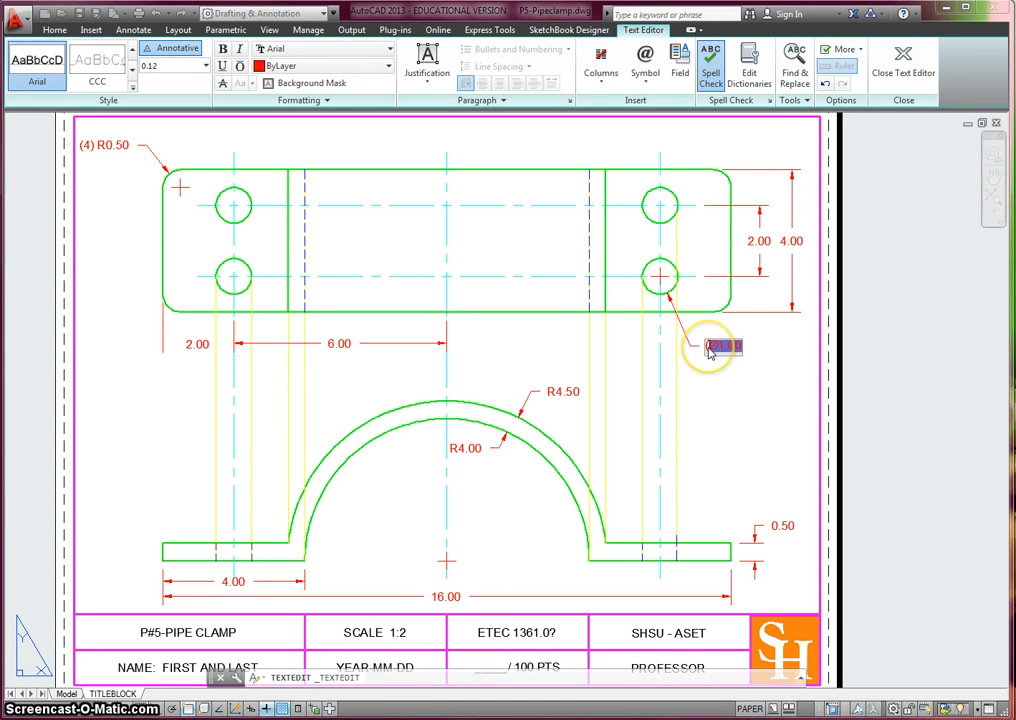
type("(4)")
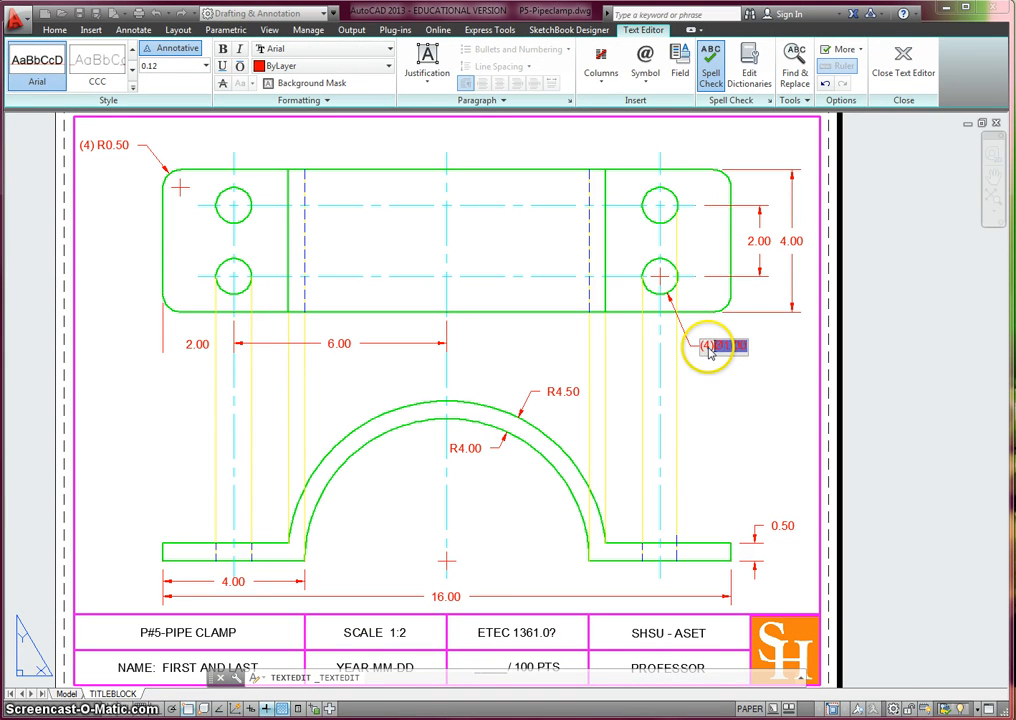
left_click(760, 381)
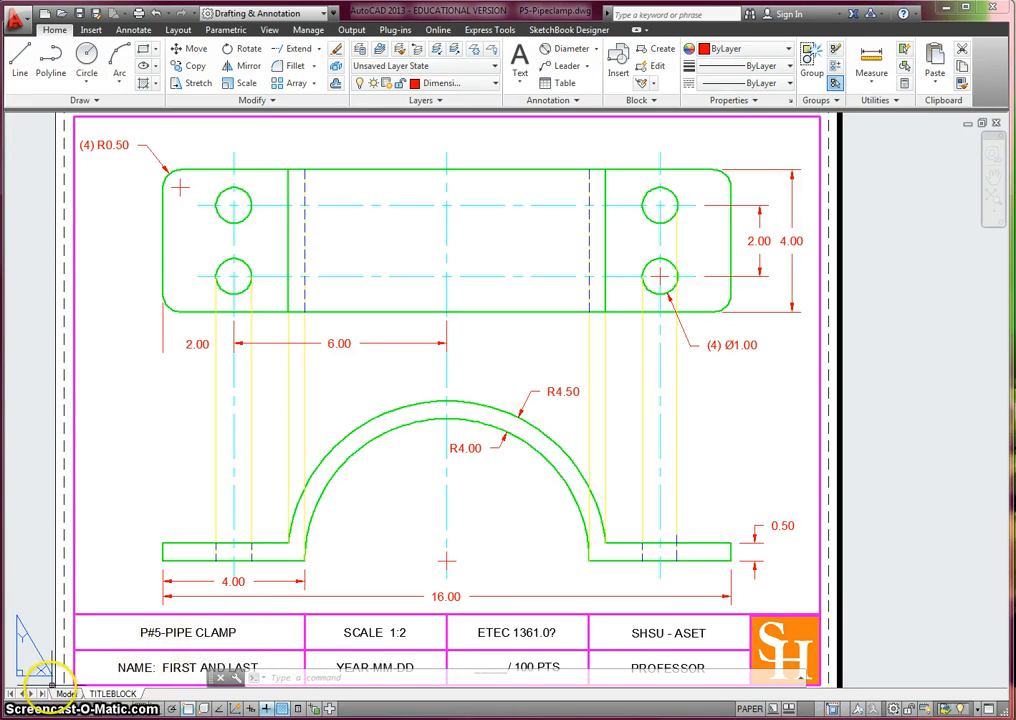
- In model space, trim the right flange hole's hidden line where it projects above the flange in the front view
left_click(64, 692)
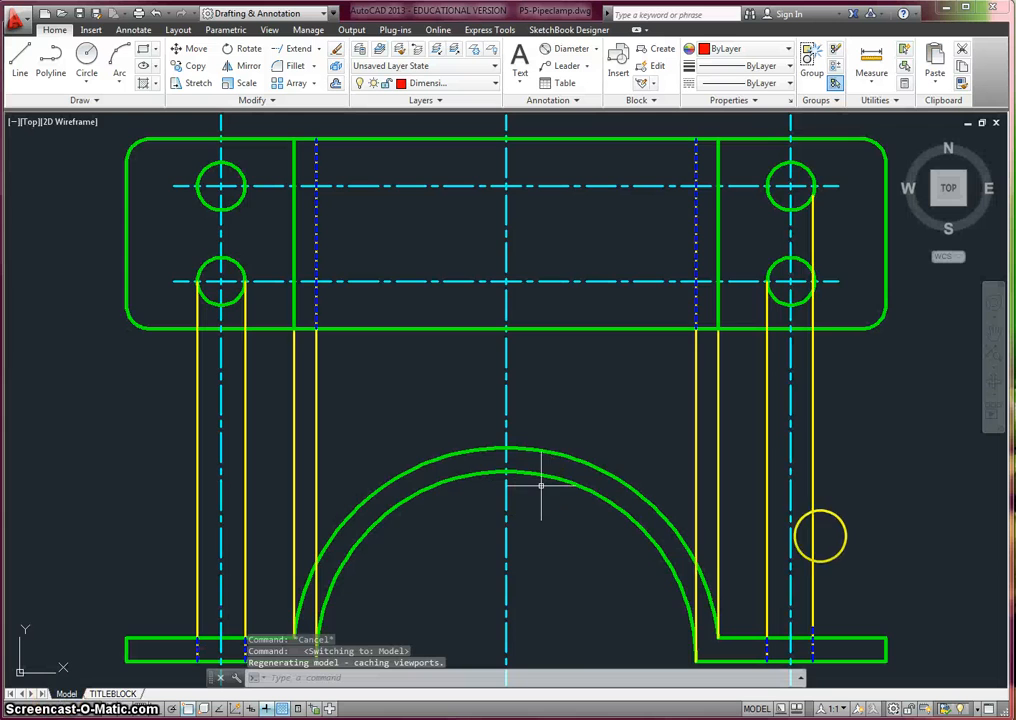
scroll(803, 622, "up", 4)
scroll(690, 466, "up", 2)
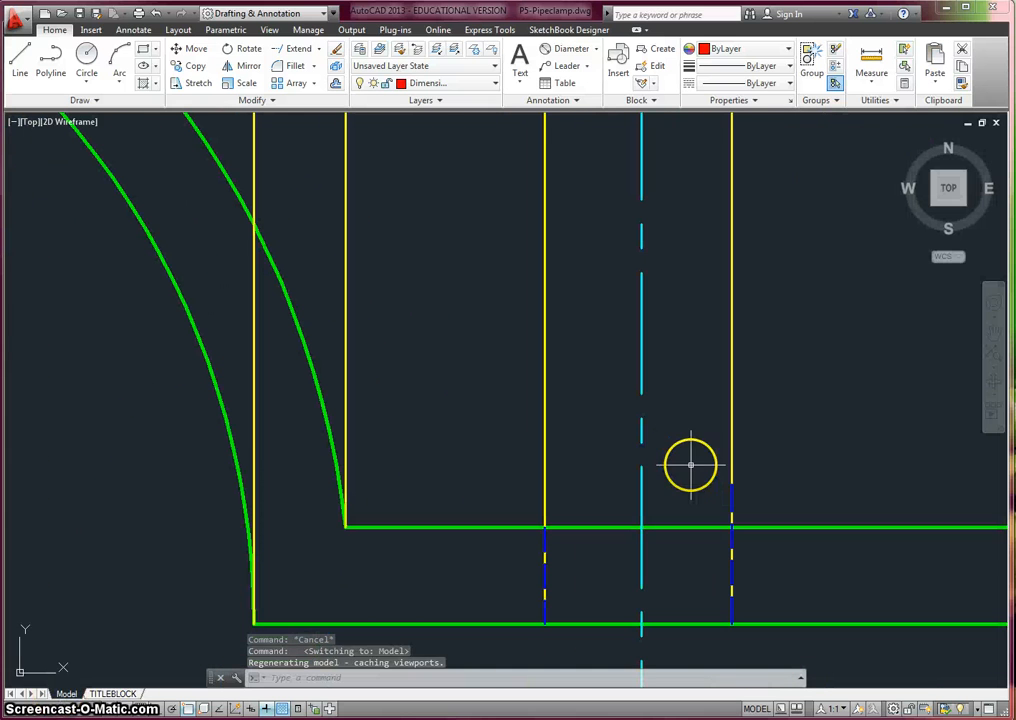
left_click(318, 50)
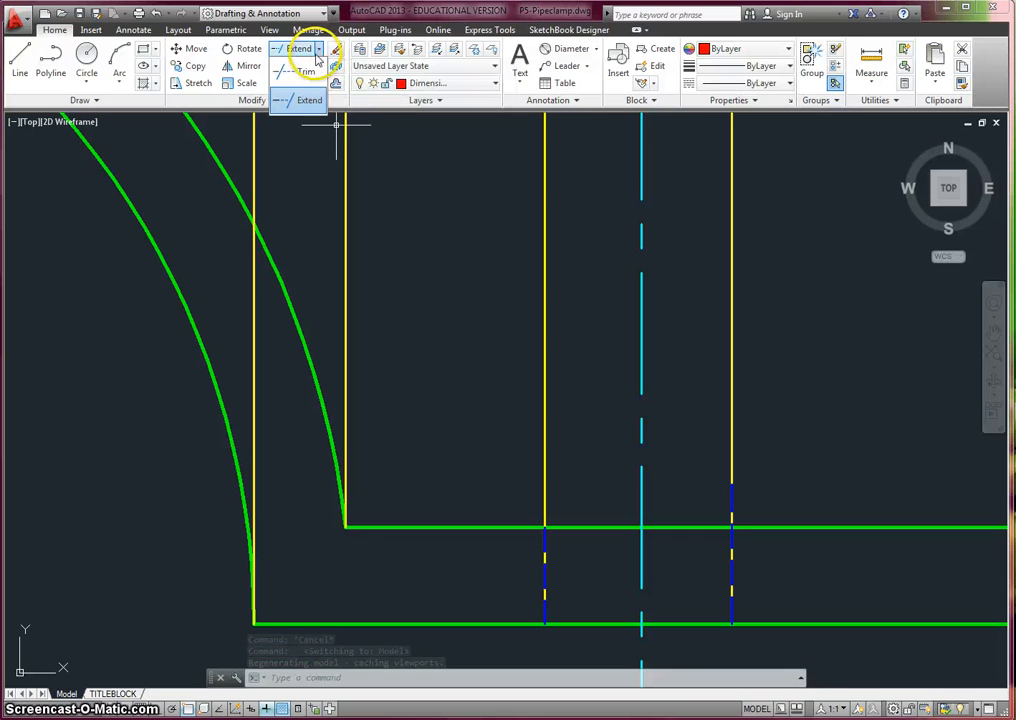
left_click(300, 68)
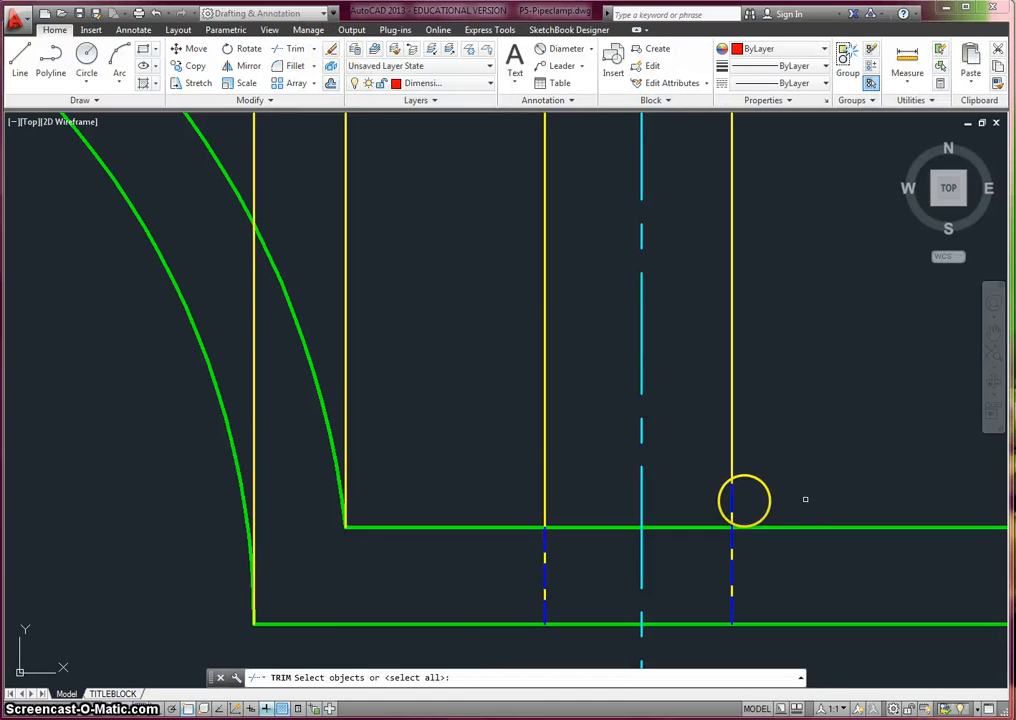
key("Return")
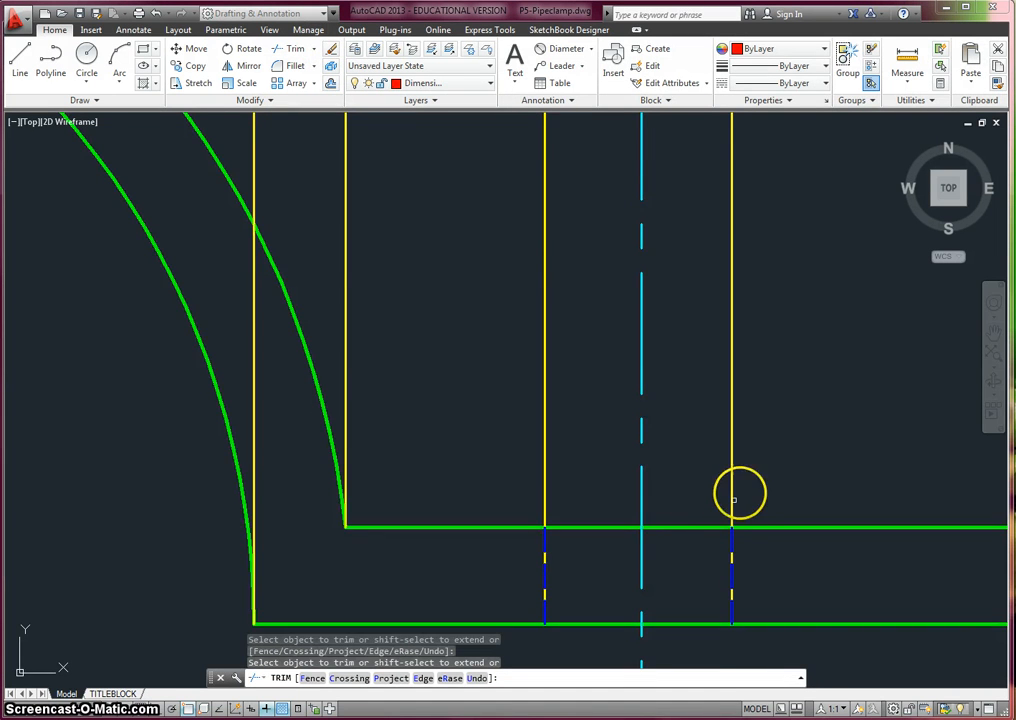
- Try a diameter dimension on the lower-left hole in model space at 1:1 annotation scale and compare it on the TITLEBLOCK layout
scroll(732, 495, "down", 6)
middle_click_drag(785, 428, 743, 490)
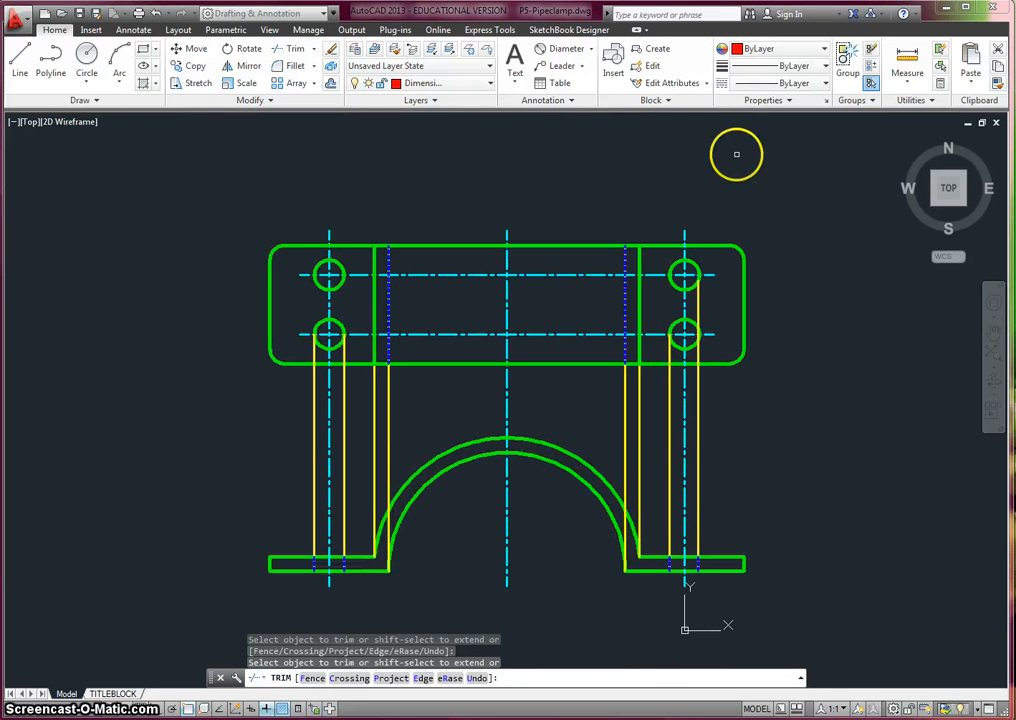
left_click(562, 47)
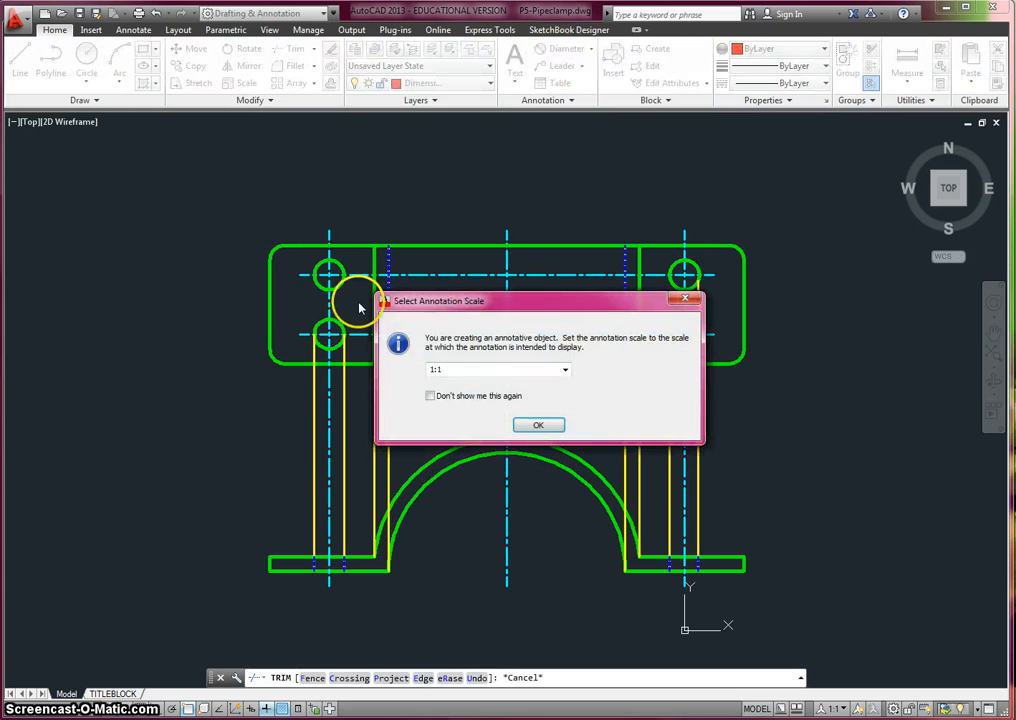
left_click(533, 425)
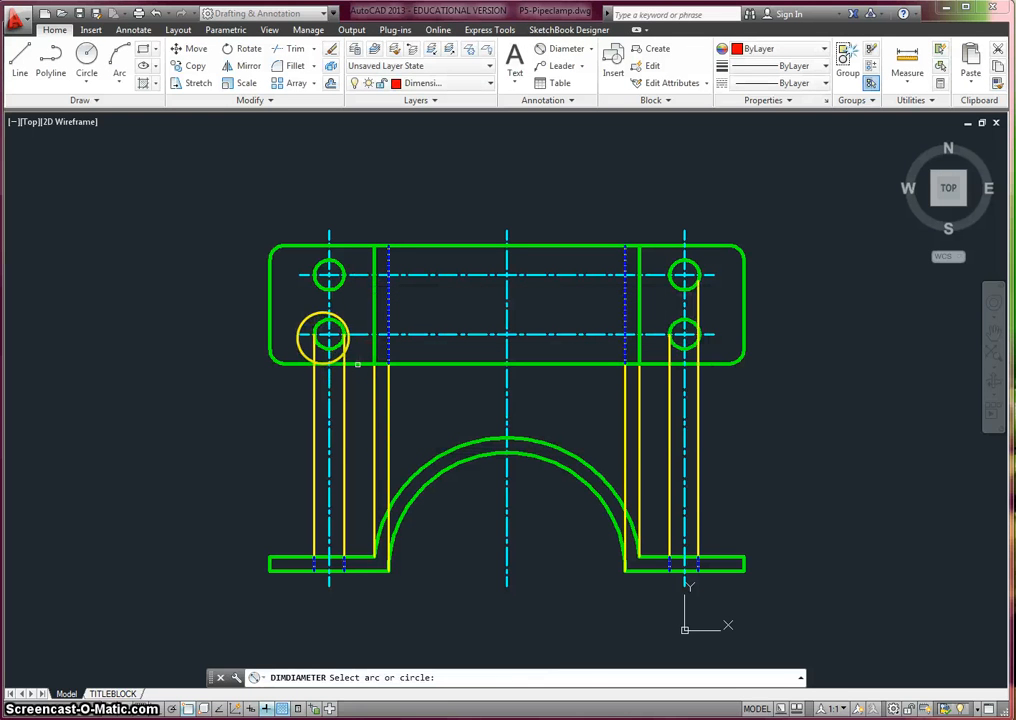
left_click(320, 340)
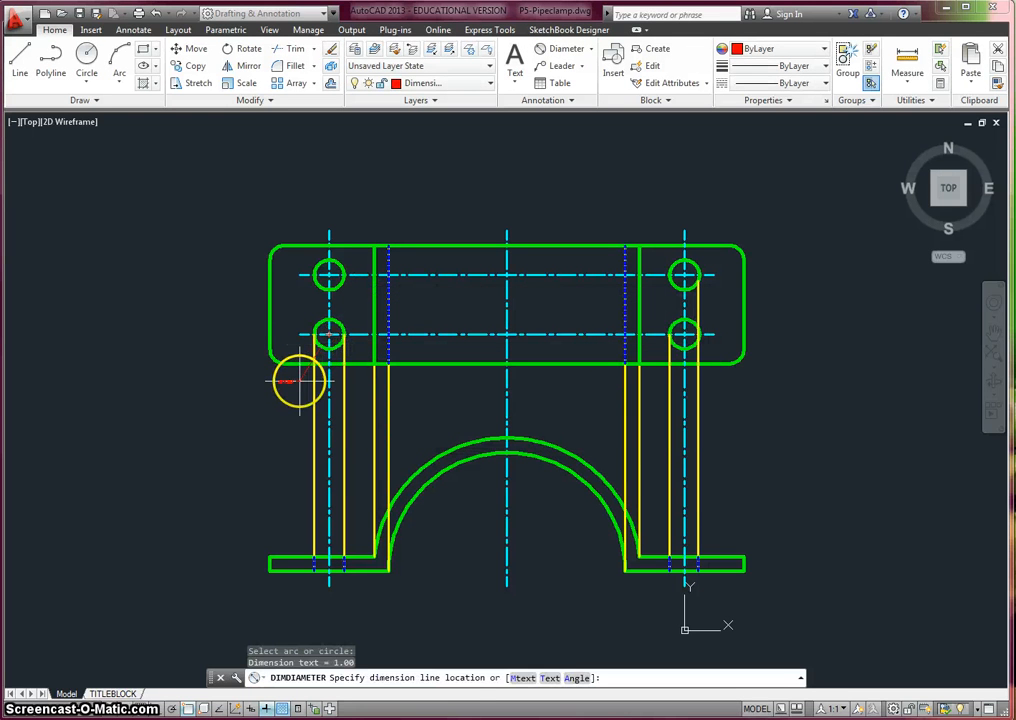
left_click(288, 383)
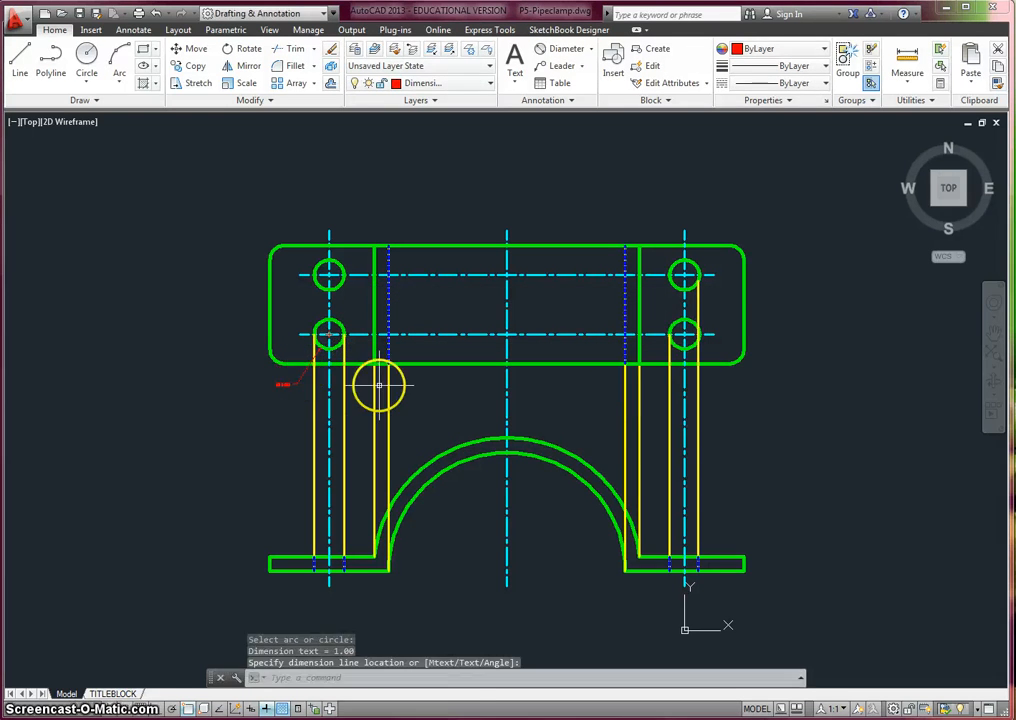
left_click(112, 693)
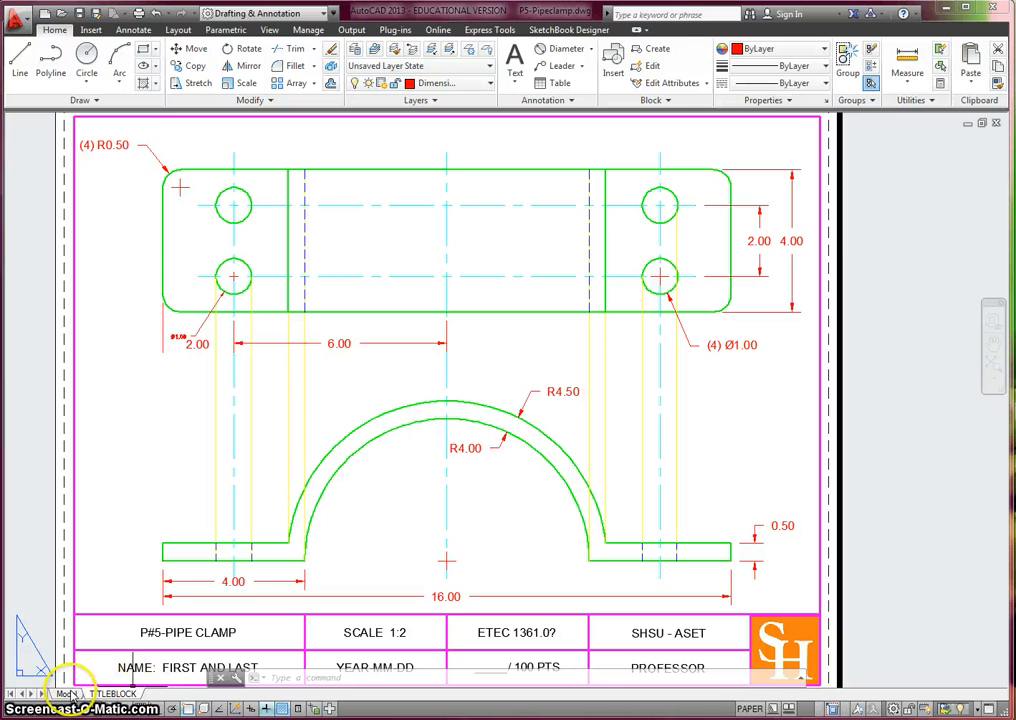
- Erase the lower-left hole's diameter dimension from model space and return to the TITLEBLOCK layout
double_click(58, 348)
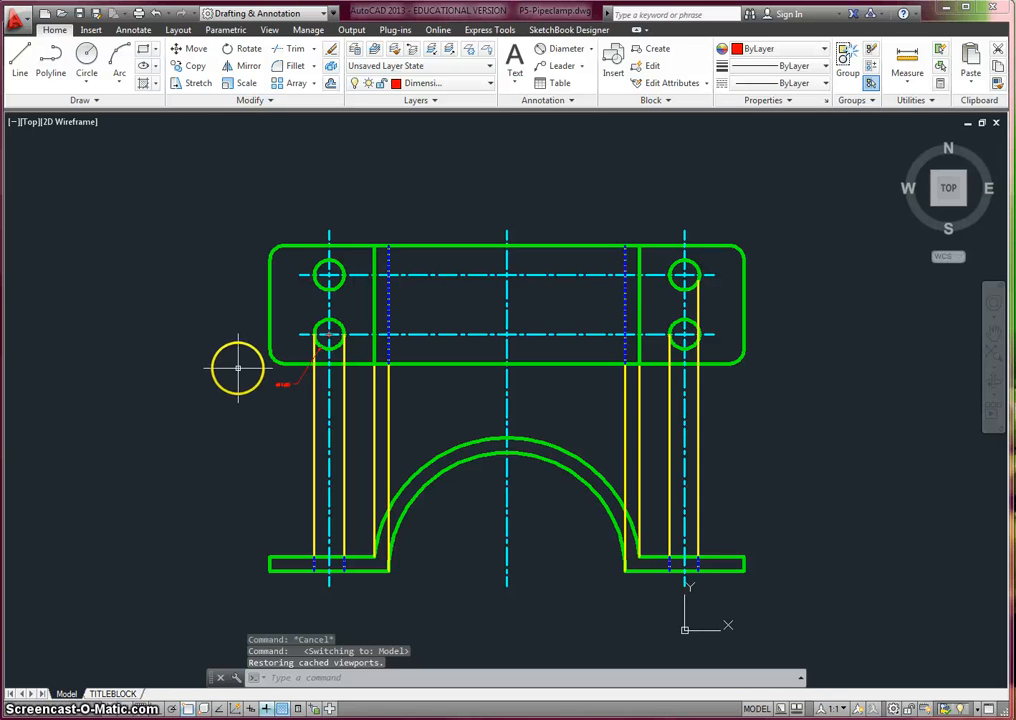
left_click(283, 386)
mouse_move(284, 387)
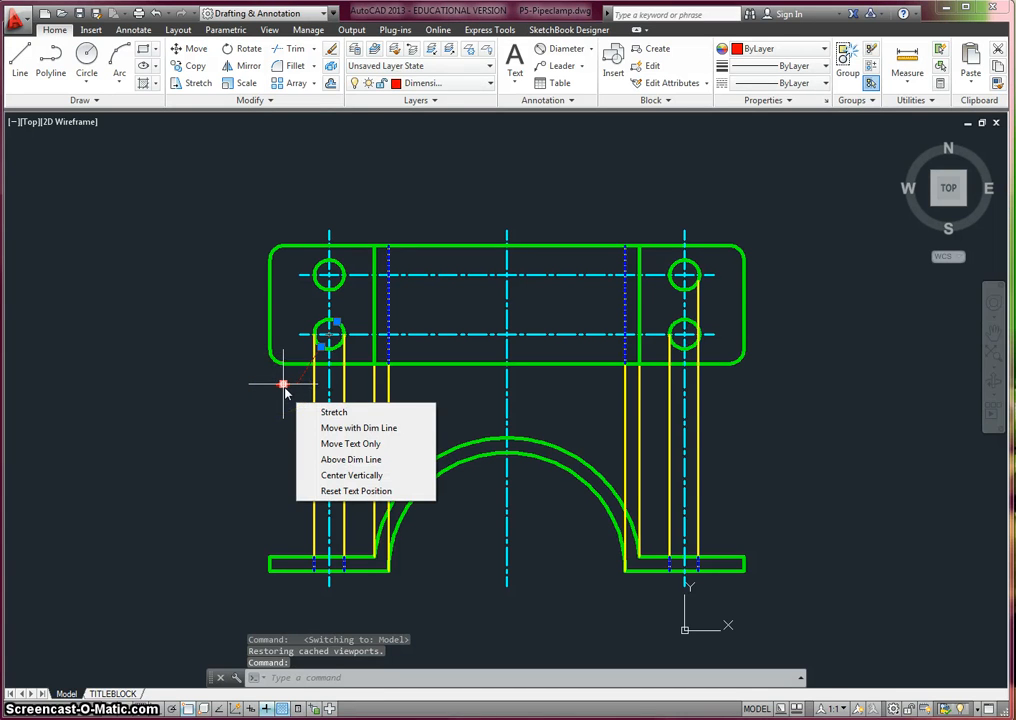
left_click(337, 48)
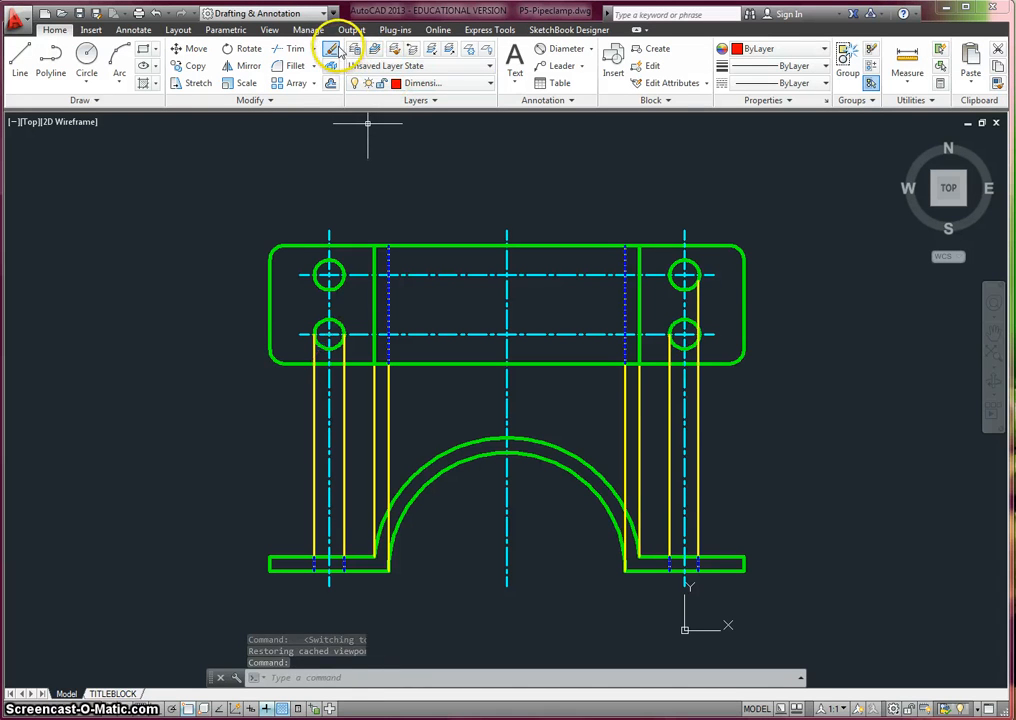
left_click(116, 693)
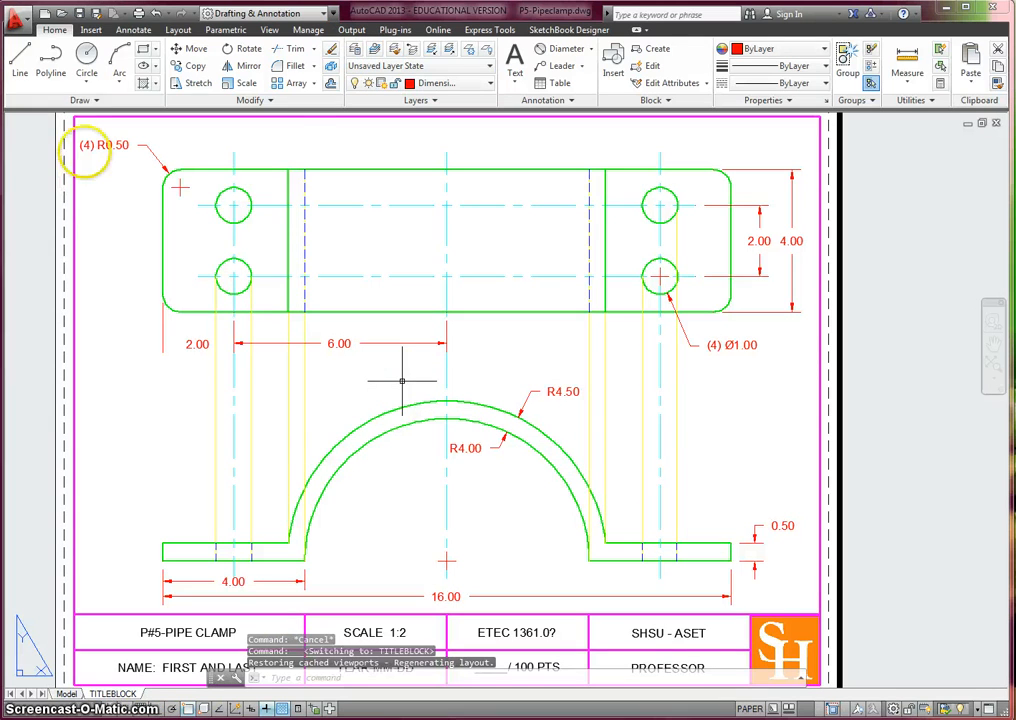
- Save the drawing as P5-Pipeclamp in the ACAD folder, replacing the existing file
left_click(24, 24)
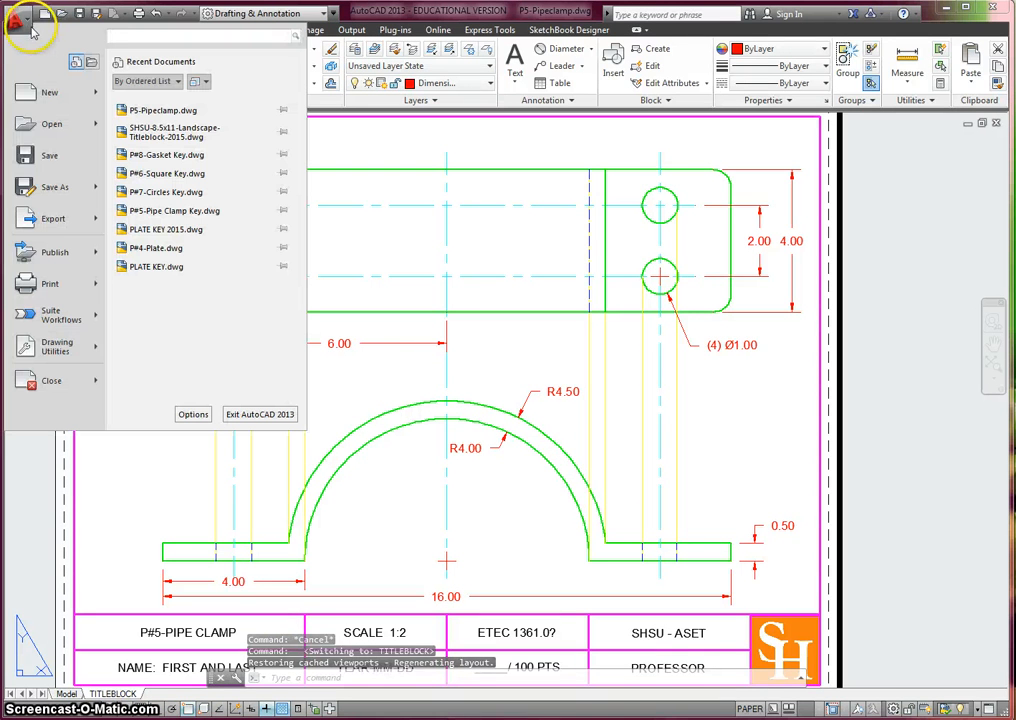
mouse_move(48, 282)
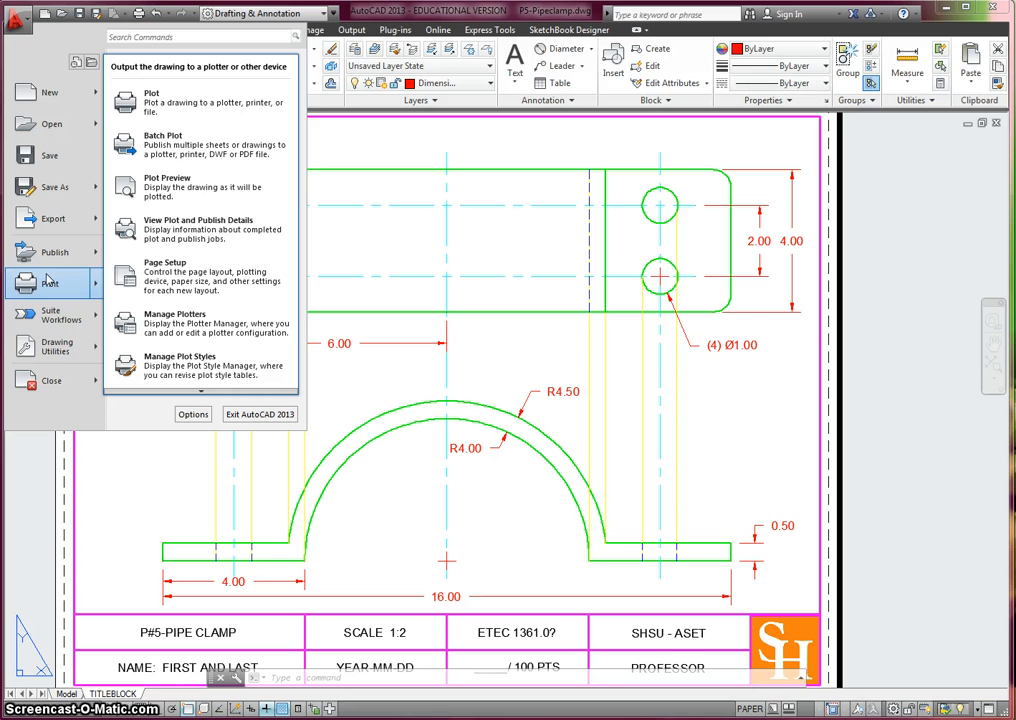
left_click(72, 187)
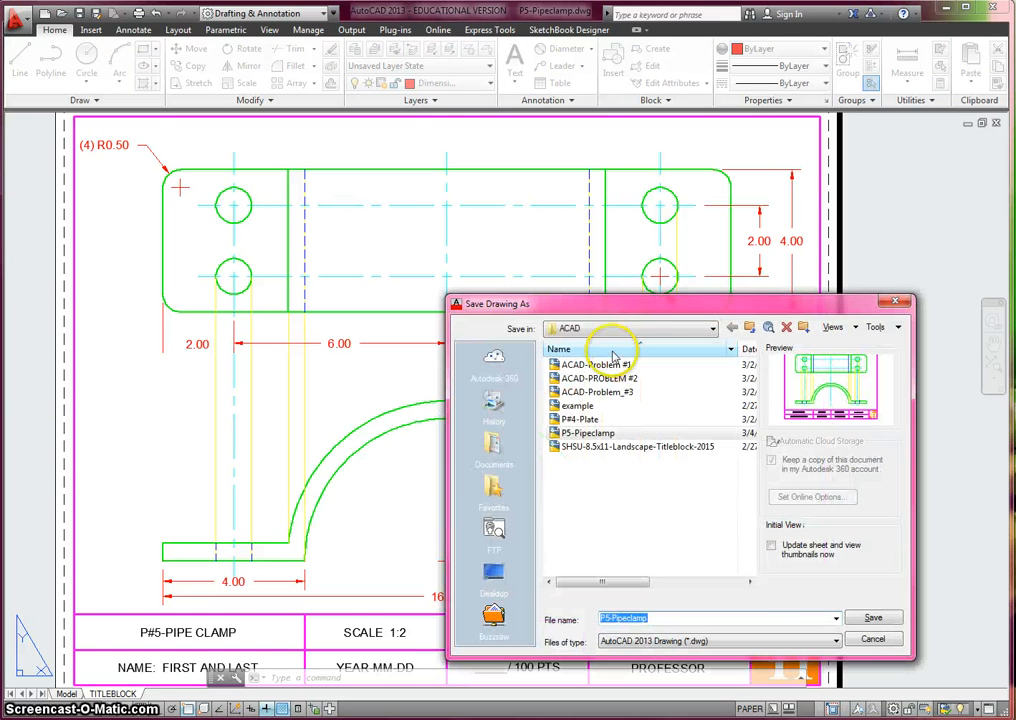
left_click(870, 619)
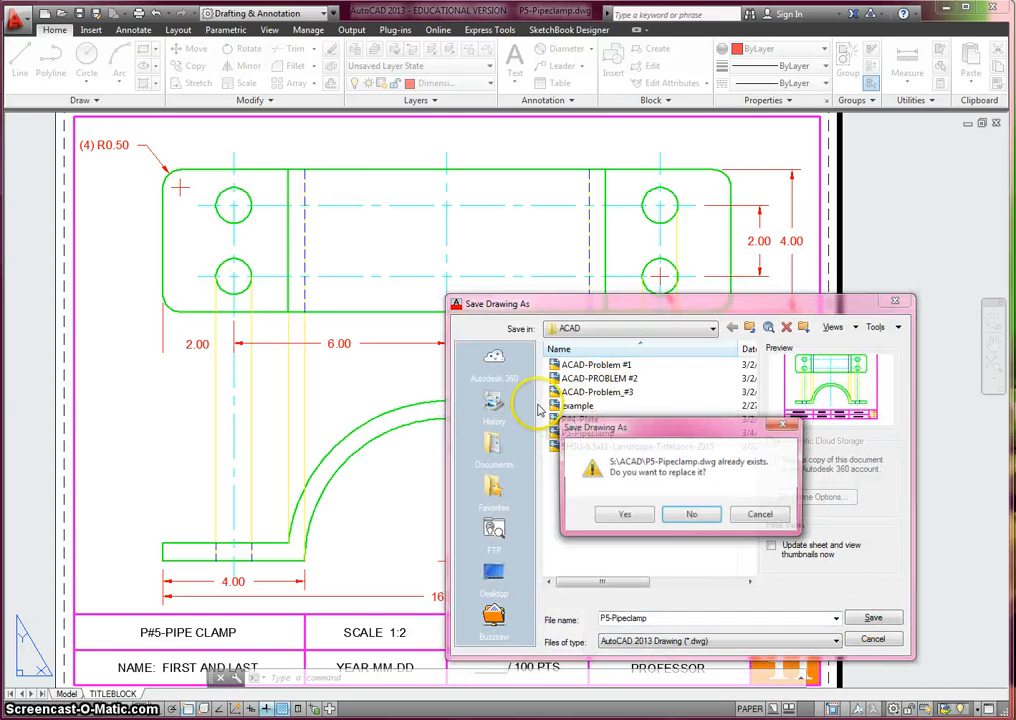
left_click(625, 514)
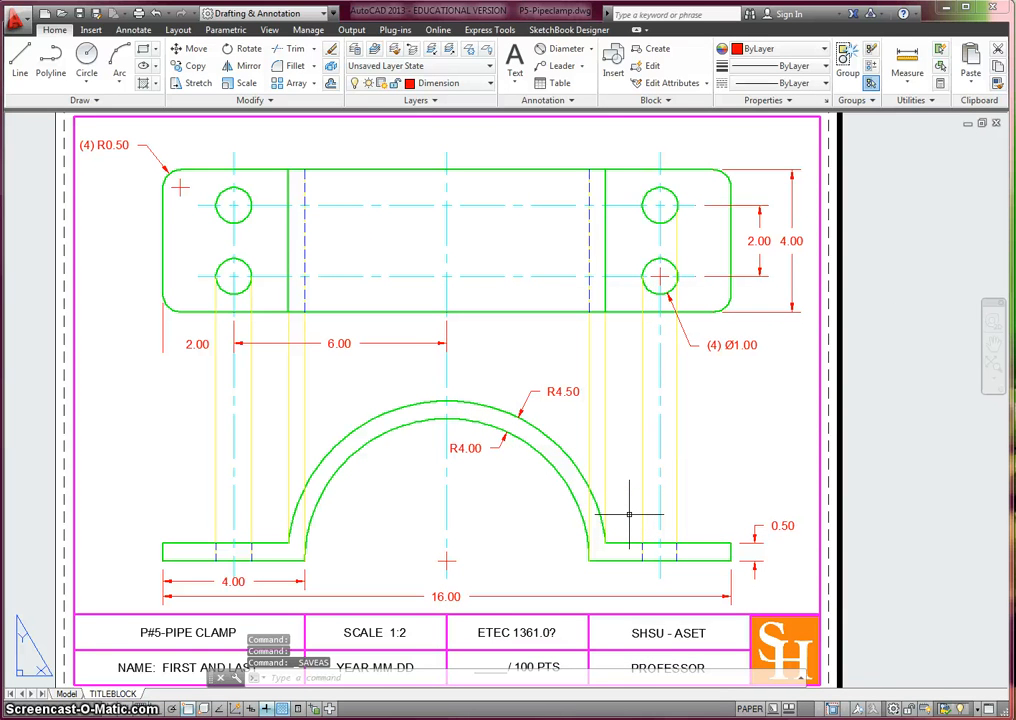